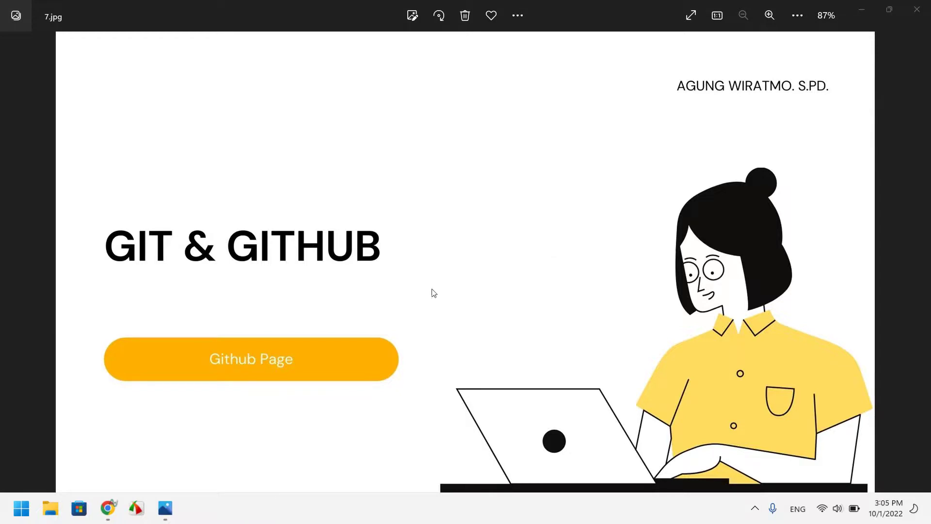
Step: Bring the Chrome browser to the front, leaving the GIT & GITHUB slide in Photos
left_click(108, 520)
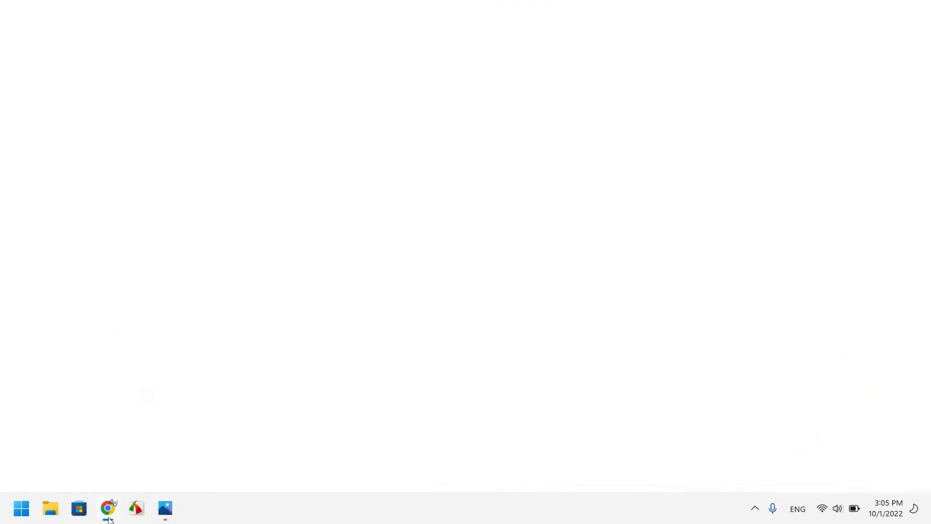
Step: Switch to the github.com tab and begin signing up for a new GitHub account
left_click(217, 4)
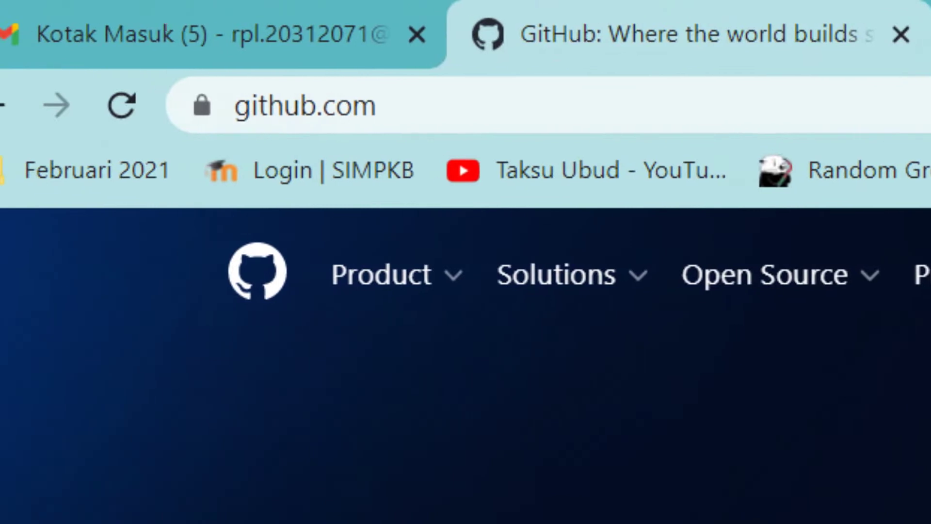
key("ctrl+l")
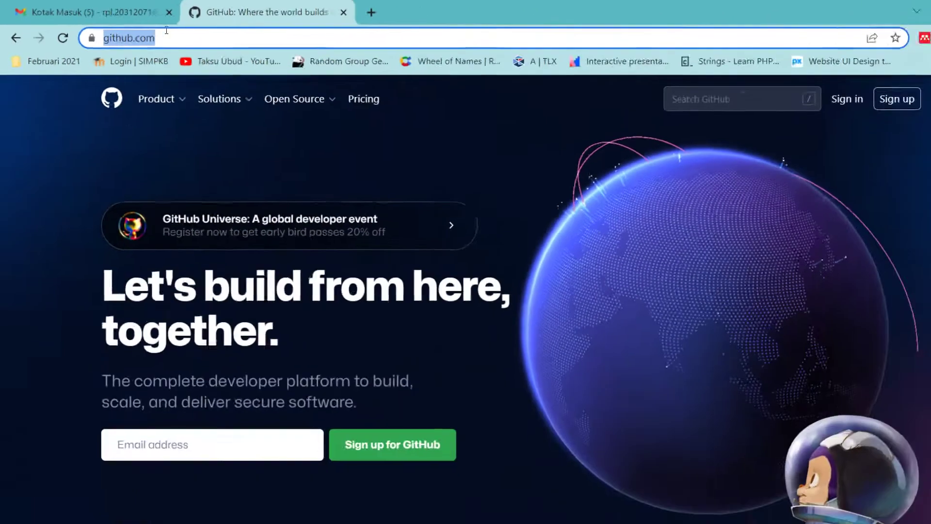
type("-")
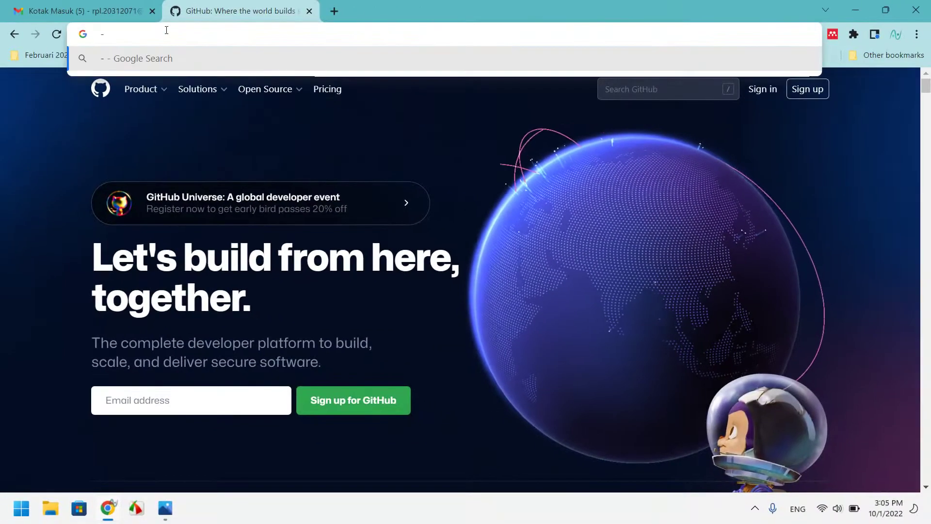
key("Escape")
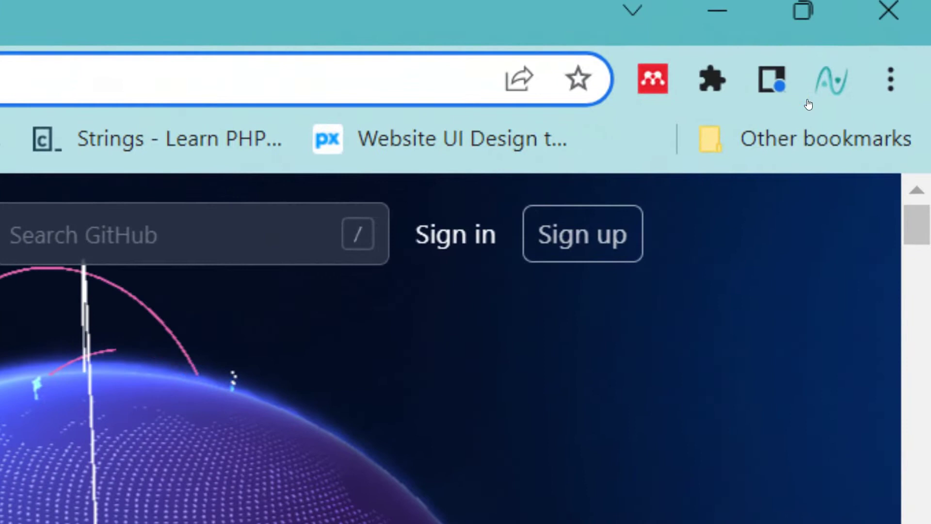
left_click(583, 238)
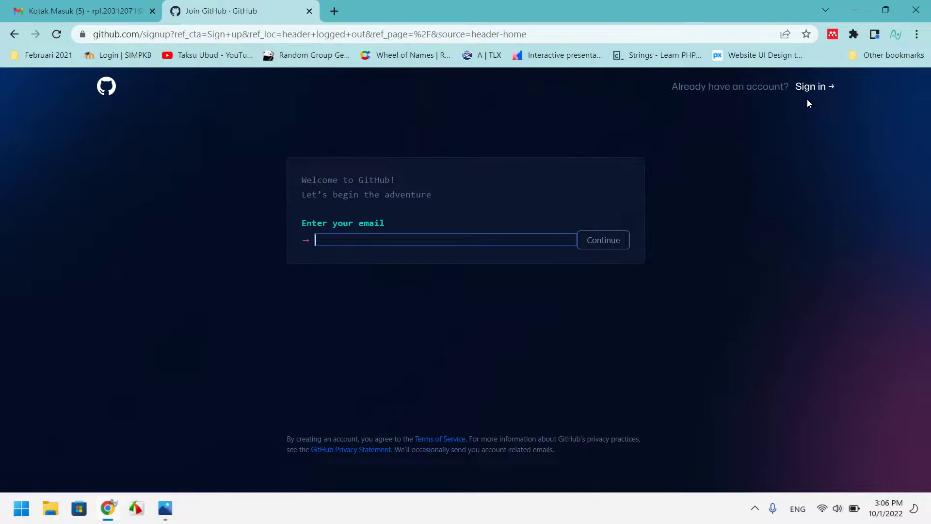
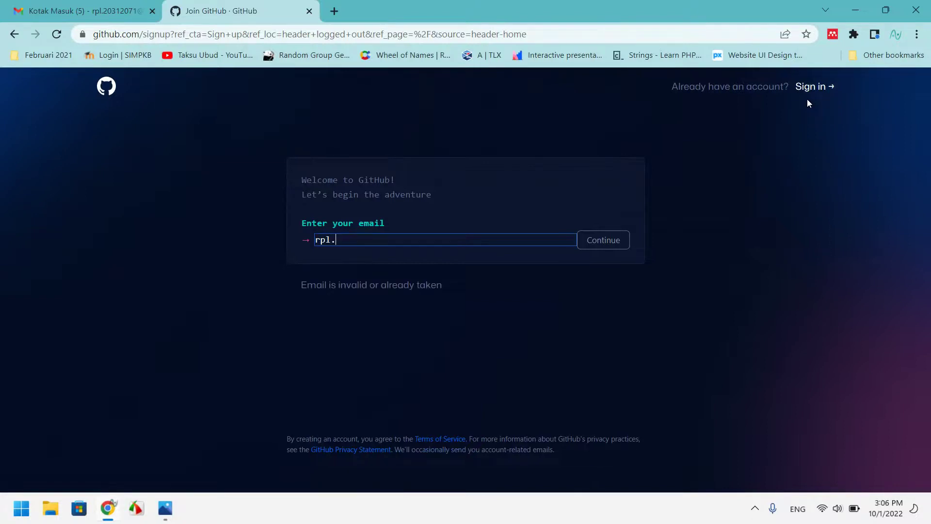
Step: Enter the account email address and a strong password on GitHub's sign-up form
left_click(602, 240)
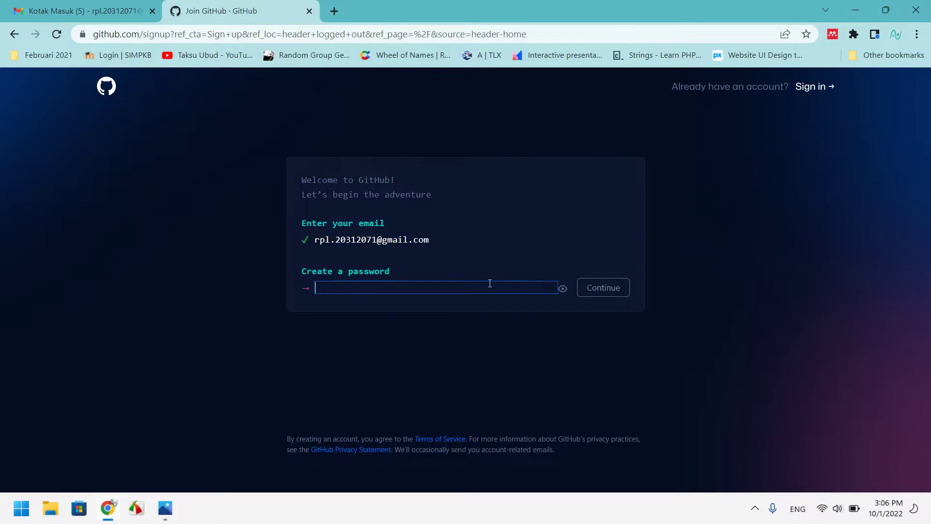
type("••••••••••••")
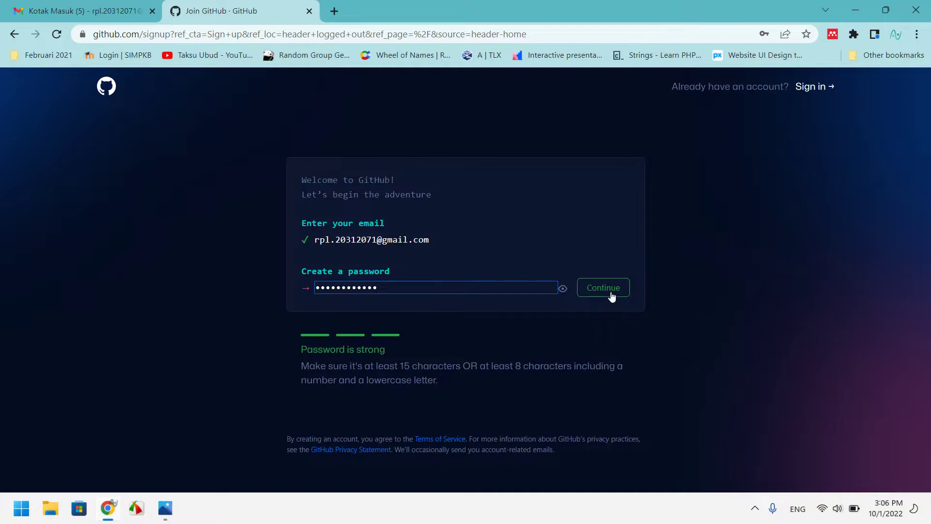
left_click(611, 296)
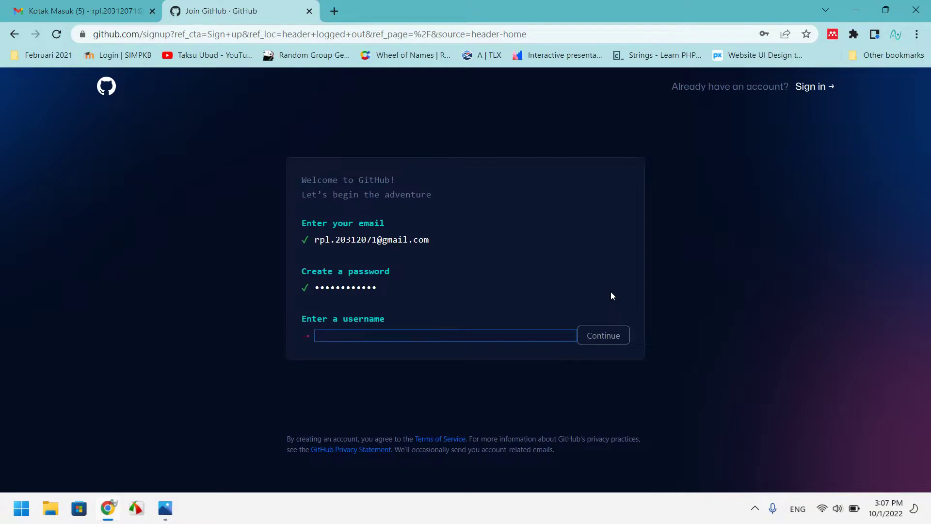
Step: Try username variants until GitHub reports one as available, then submit it
type("aw9868")
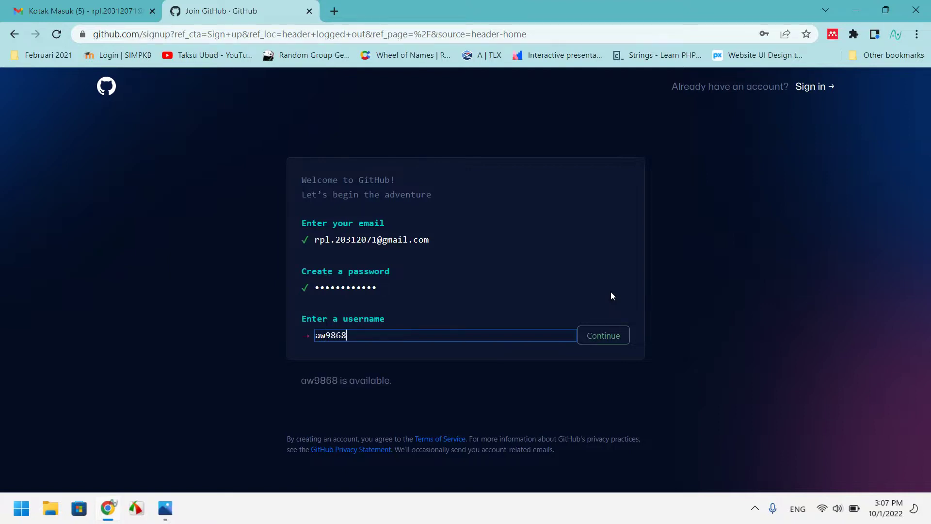
key("BackSpace")
key("BackSpace")
key("BackSpace")
type("4")
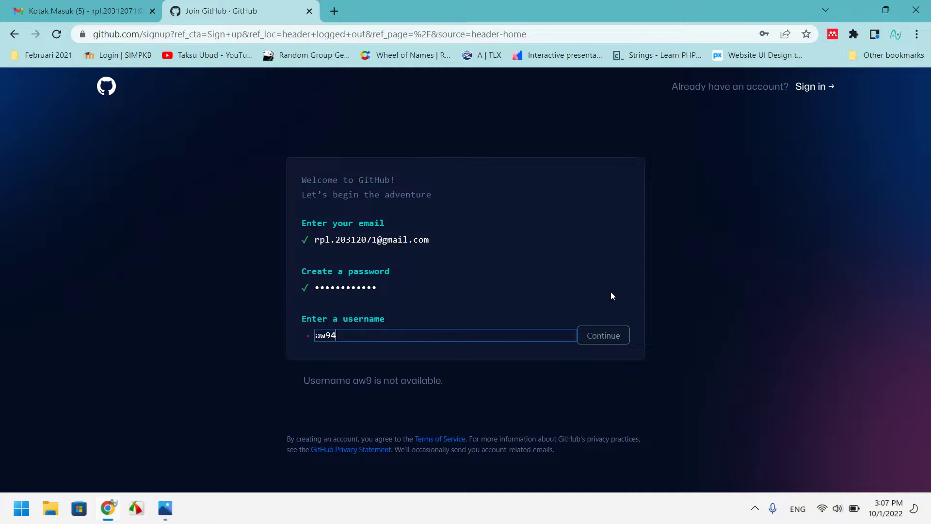
key("BackSpace")
key("BackSpace")
type("0778")
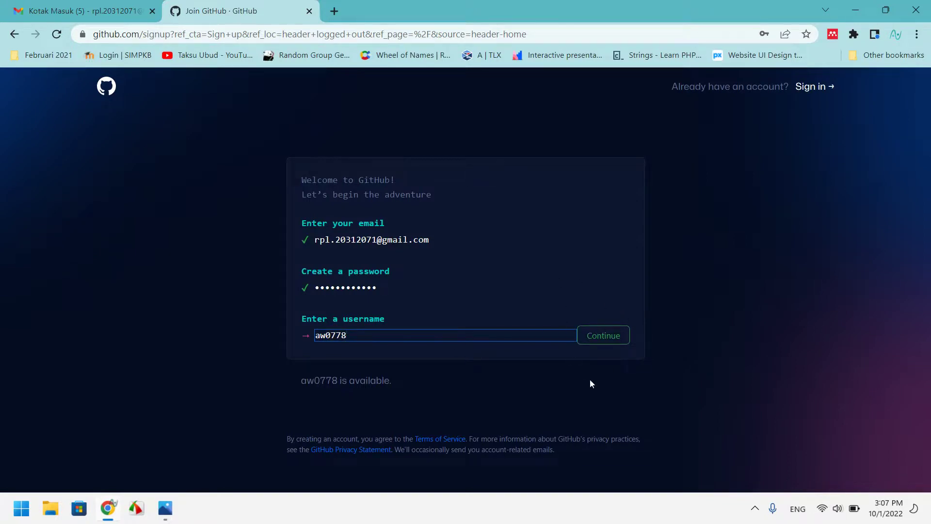
left_click(597, 336)
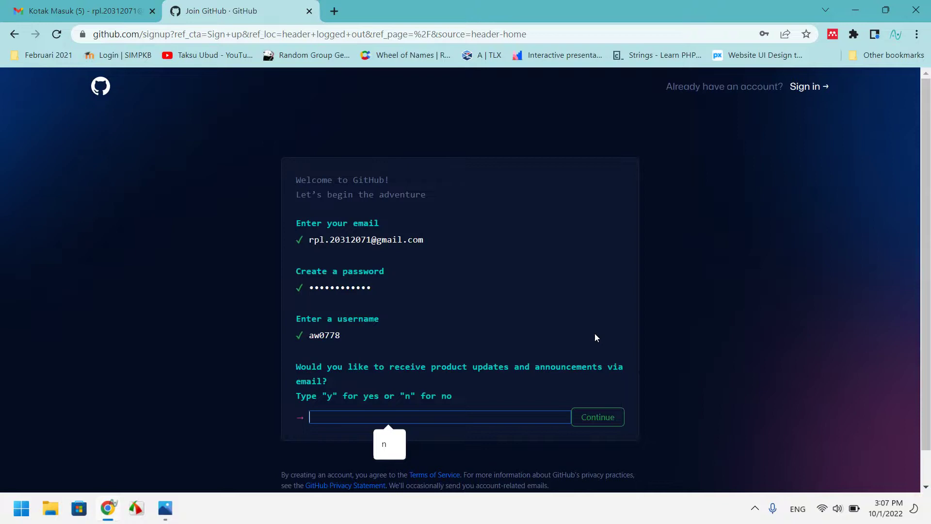
Step: Answer 'n' to decline GitHub product update emails
type("n")
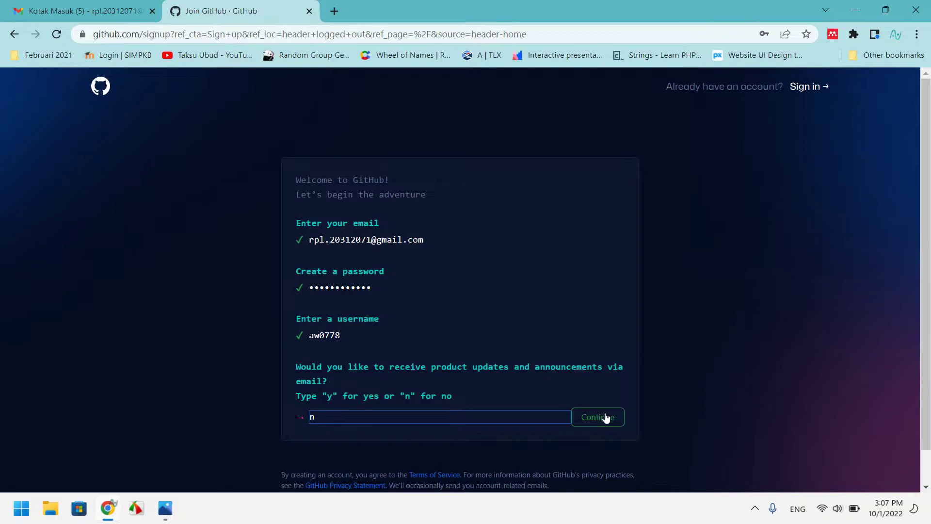
left_click(606, 418)
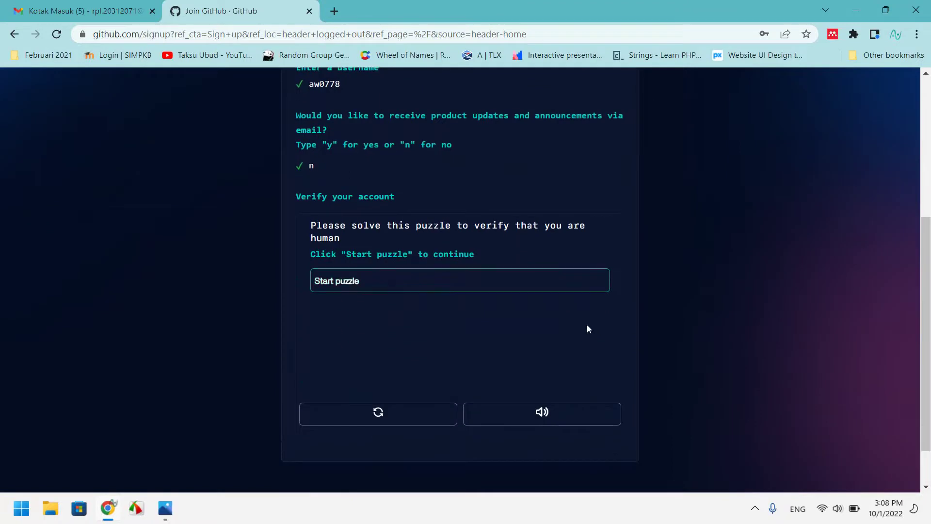
Step: Pass the verification puzzle by picking the spiral galaxy image in each round
left_click(556, 291)
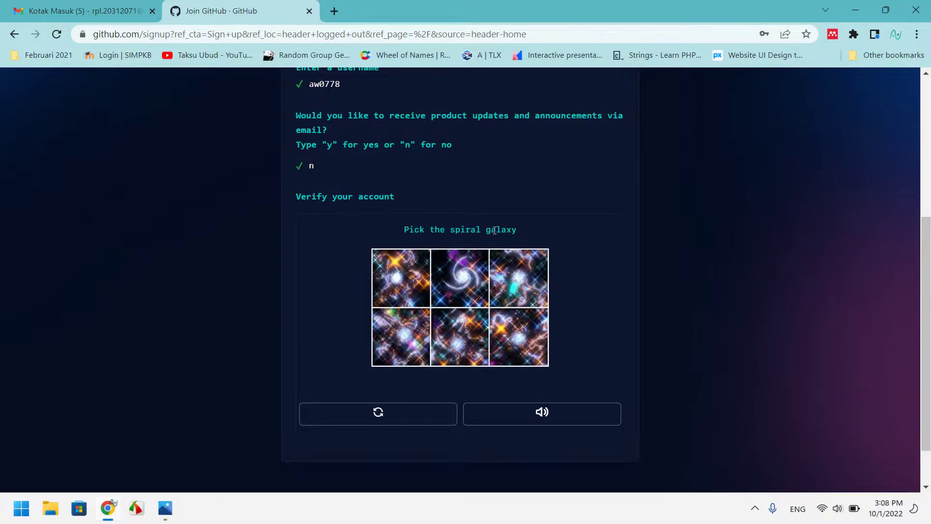
left_click(456, 280)
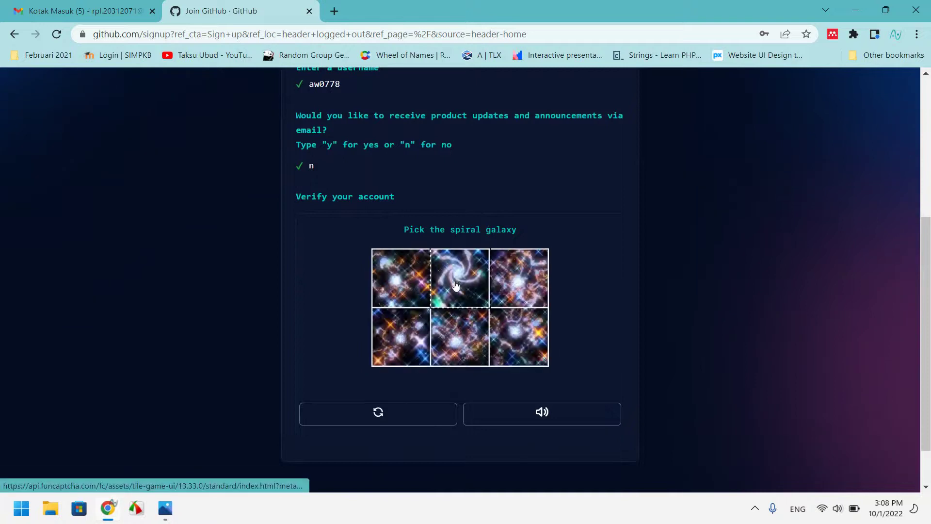
left_click(455, 283)
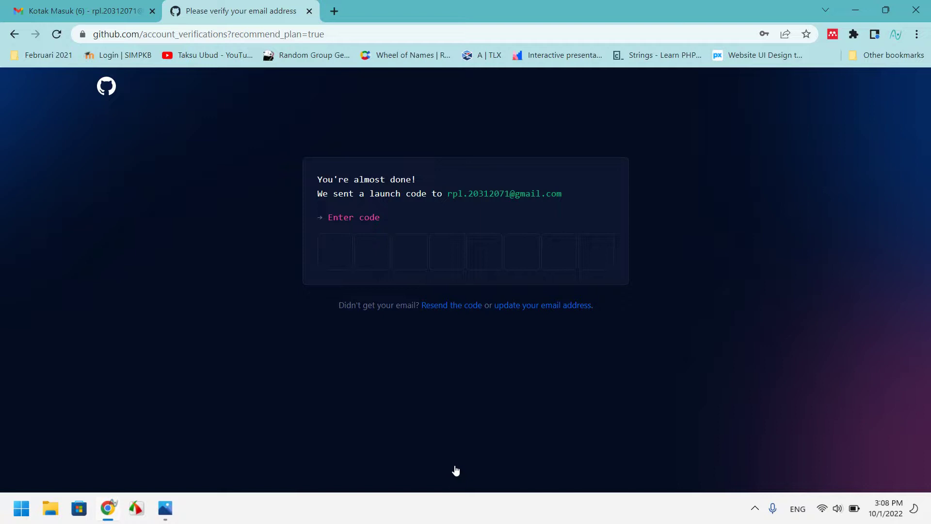
Step: Copy the launch code from GitHub's email in Gmail and return to the GitHub tab
left_click(117, 10)
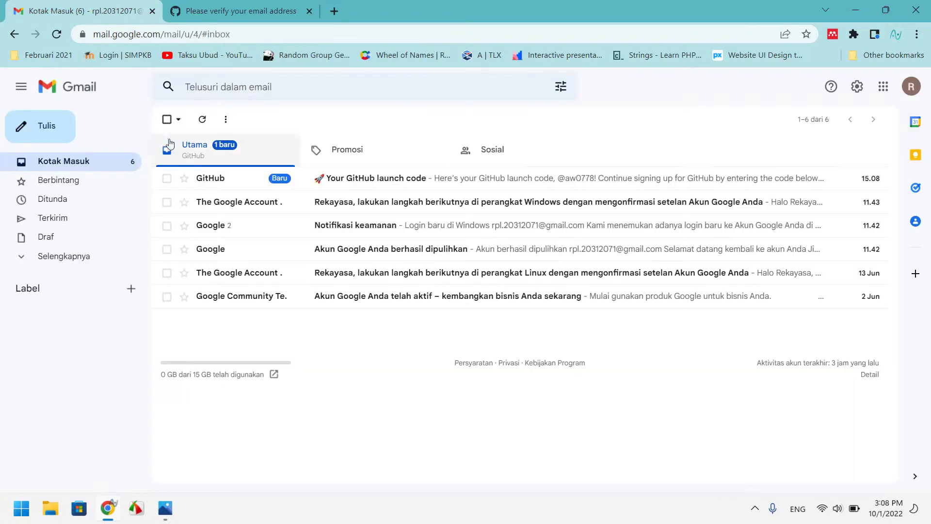
left_click(345, 186)
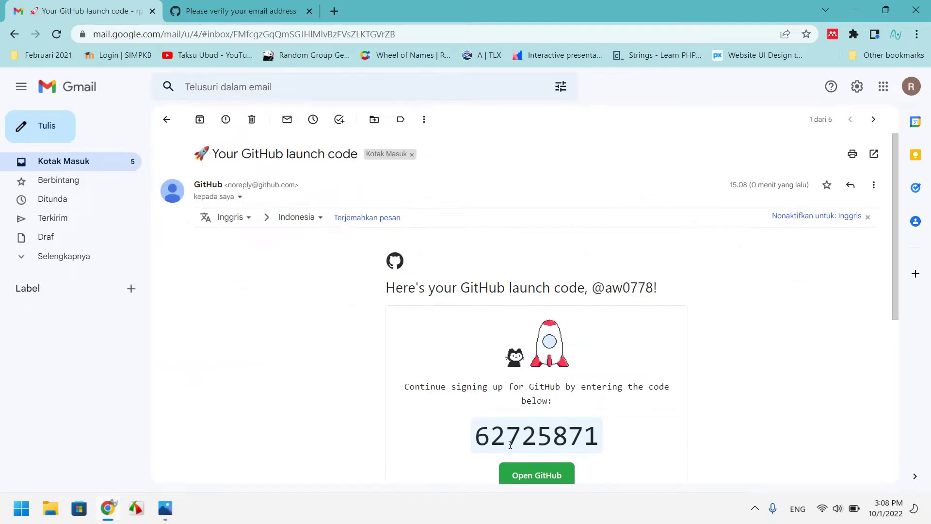
left_click_drag(482, 439, 613, 442)
key("ctrl+c")
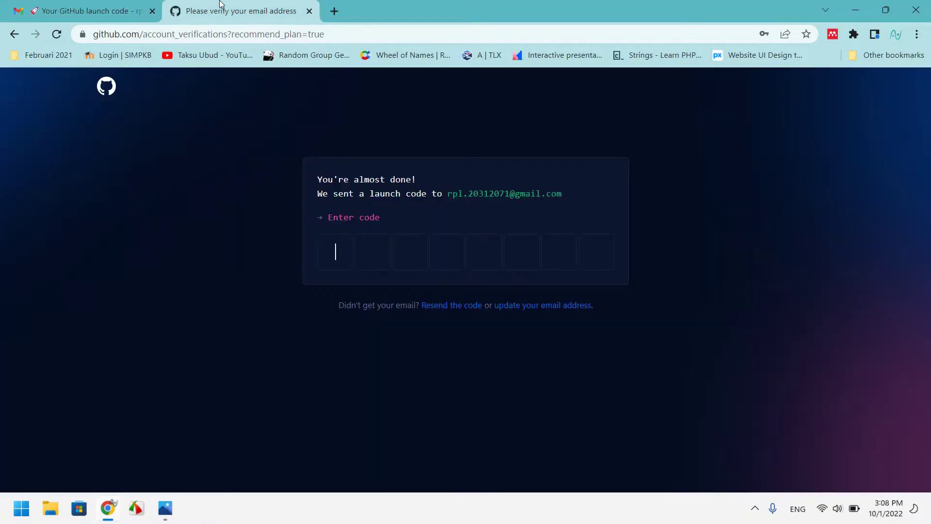
left_click(221, 7)
Step: Enter the emailed launch code into the code boxes to verify the account
left_click(414, 36)
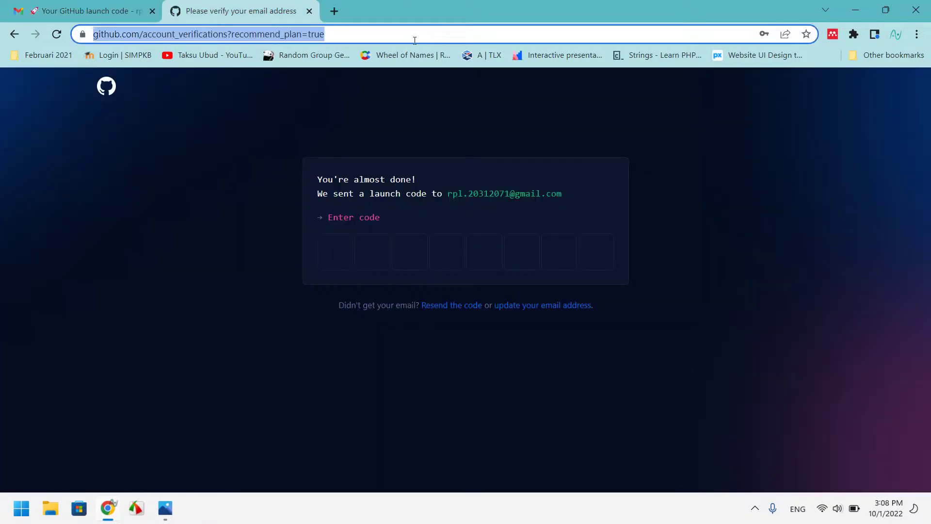
key("ctrl+v")
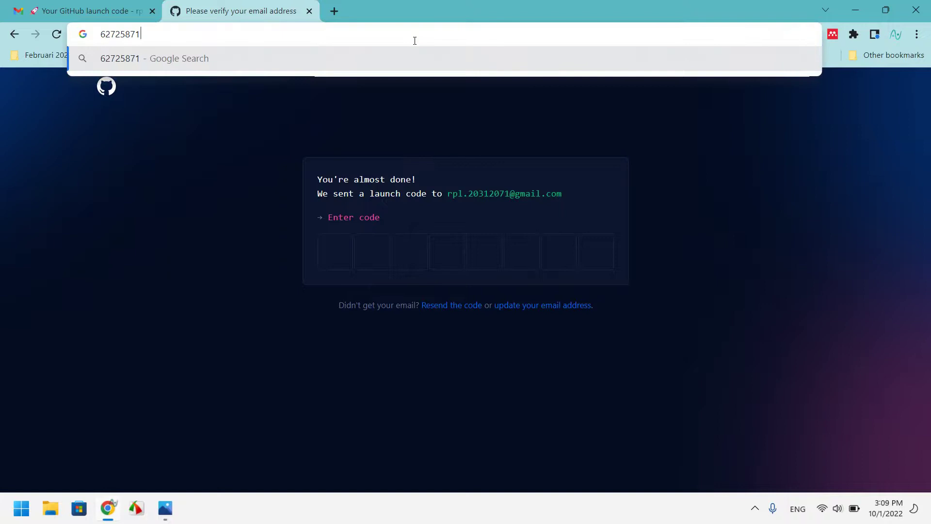
left_click(340, 264)
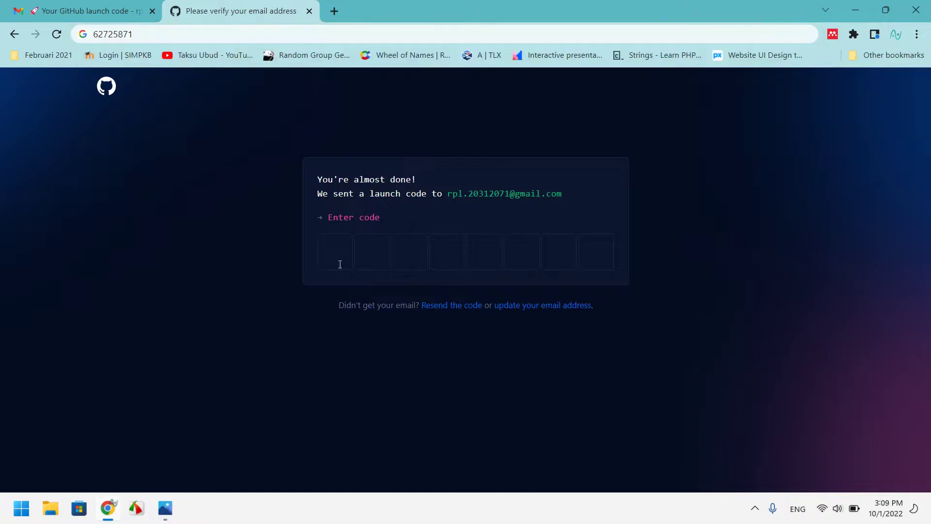
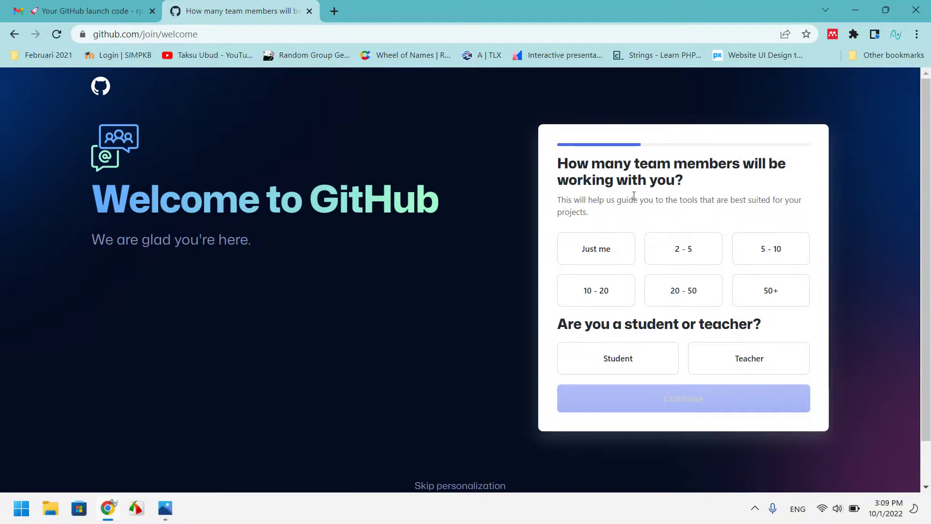
Step: Answer the welcome questions: just one person working, and the user is a teacher
left_click(610, 255)
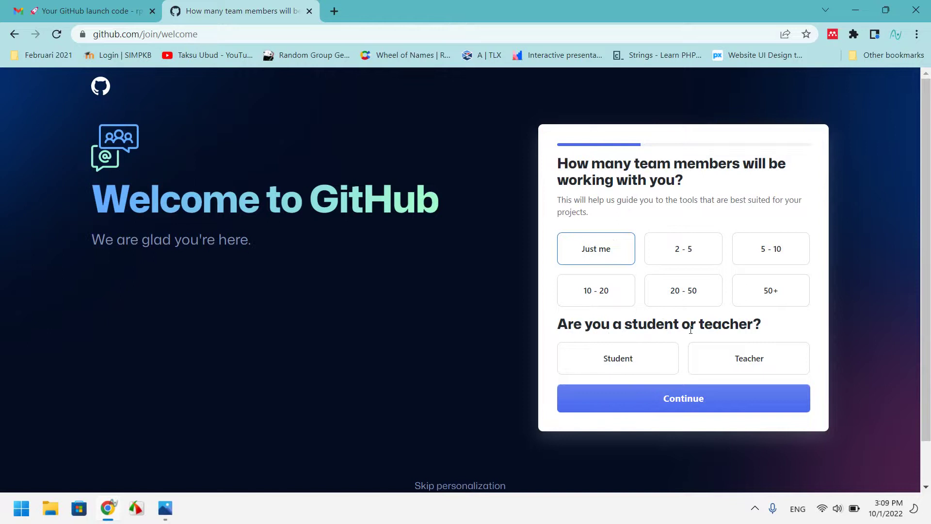
left_click(757, 361)
left_click(729, 403)
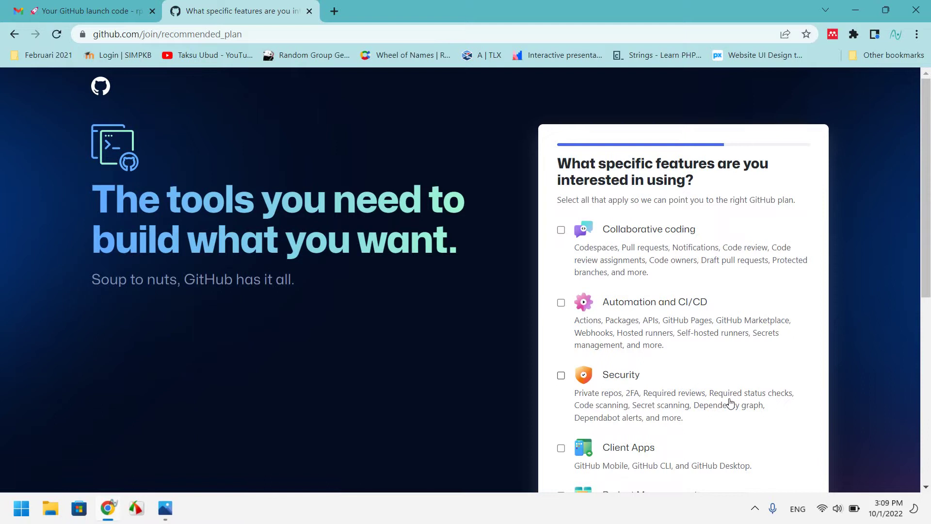
Step: Submit the feature-interest checklist without ticking any features
scroll(729, 403, "down", 2)
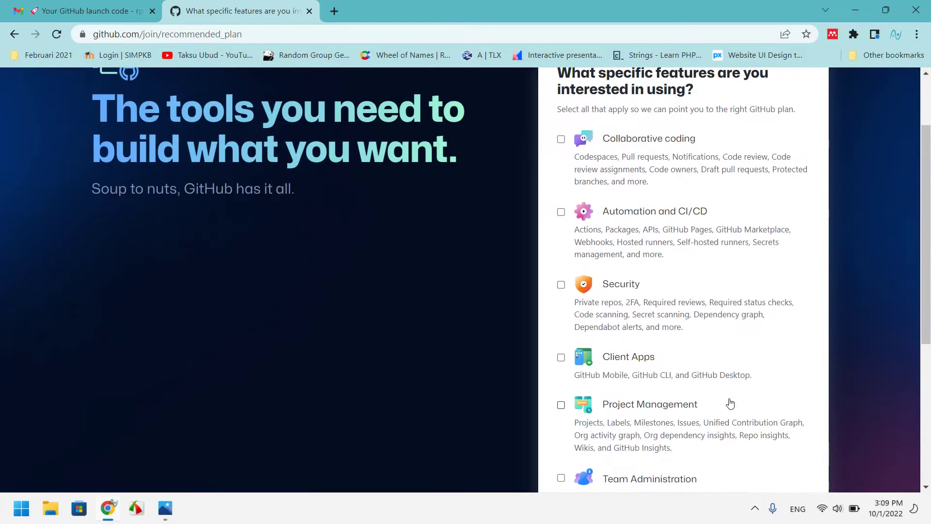
scroll(729, 402, "down", 5)
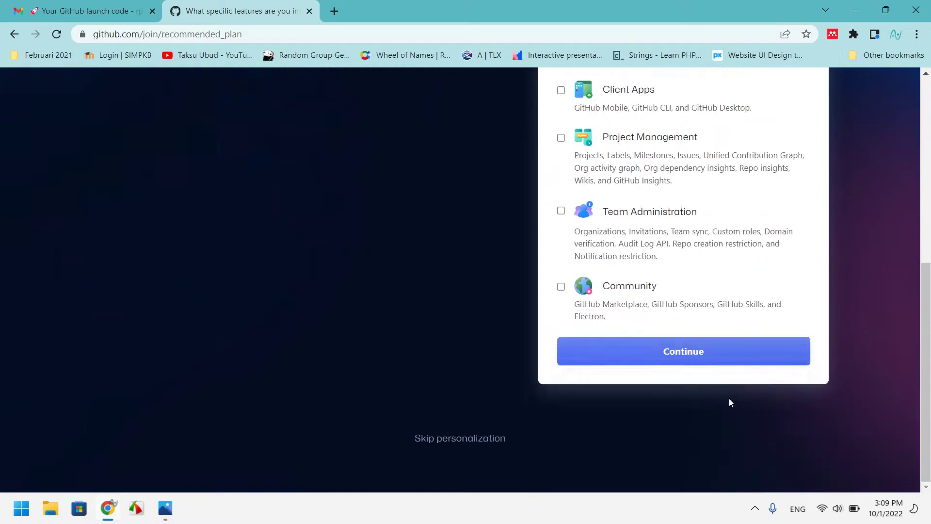
left_click(718, 362)
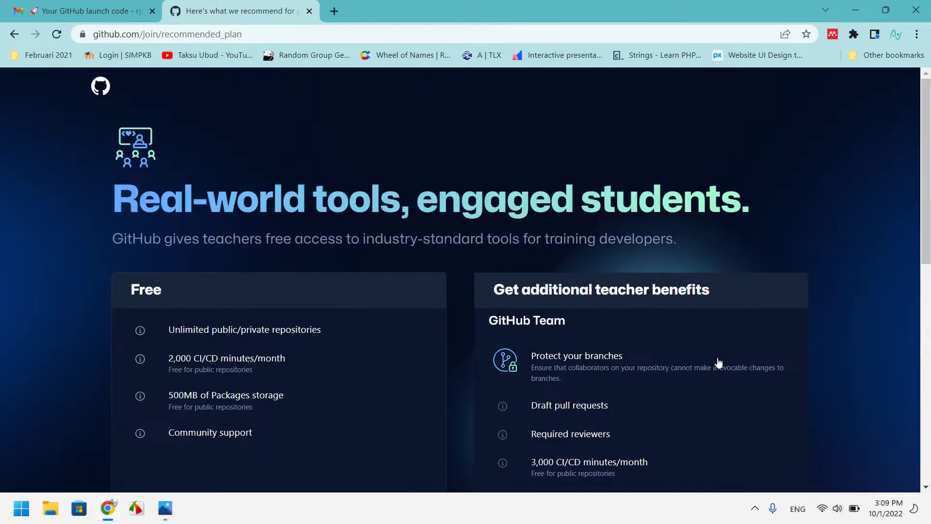
Step: Skip the GitHub Team teacher benefits and continue with the Free plan
scroll(718, 362, "down", 1)
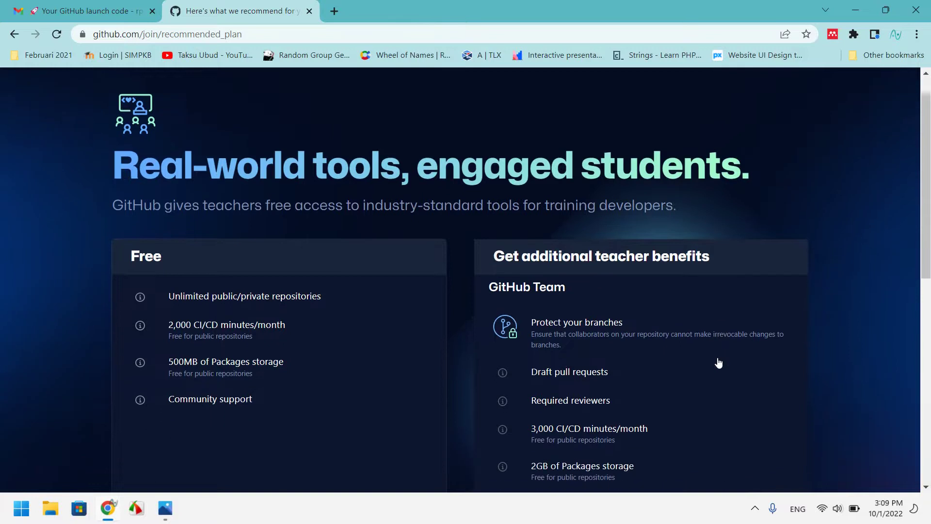
scroll(719, 362, "down", 3)
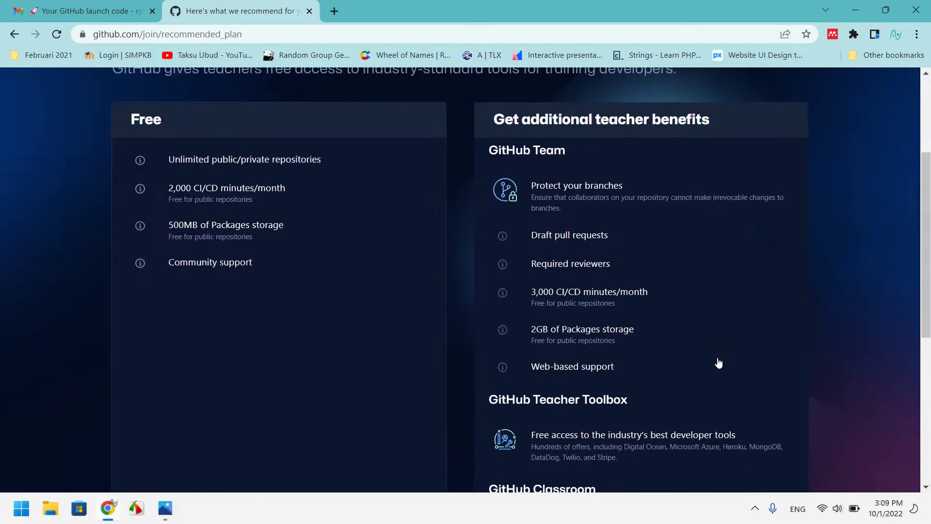
scroll(718, 362, "down", 7)
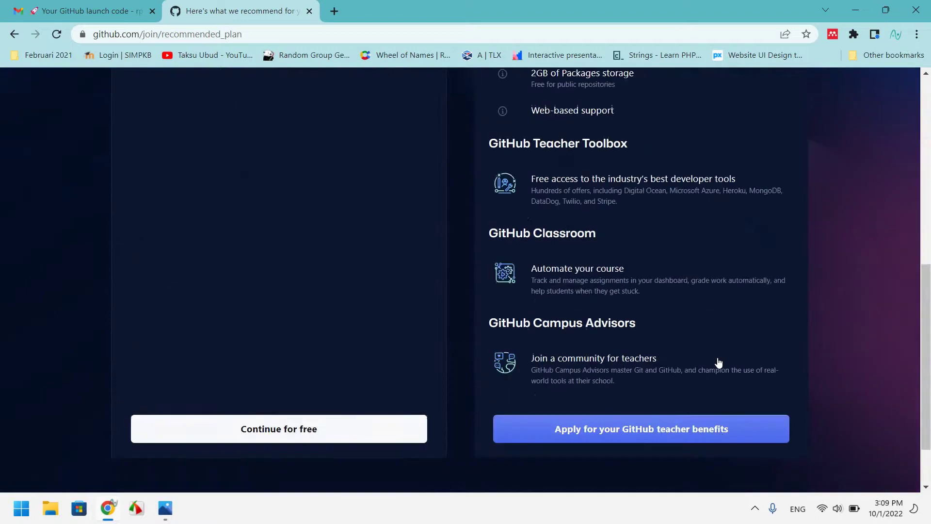
scroll(268, 349, "up", 10)
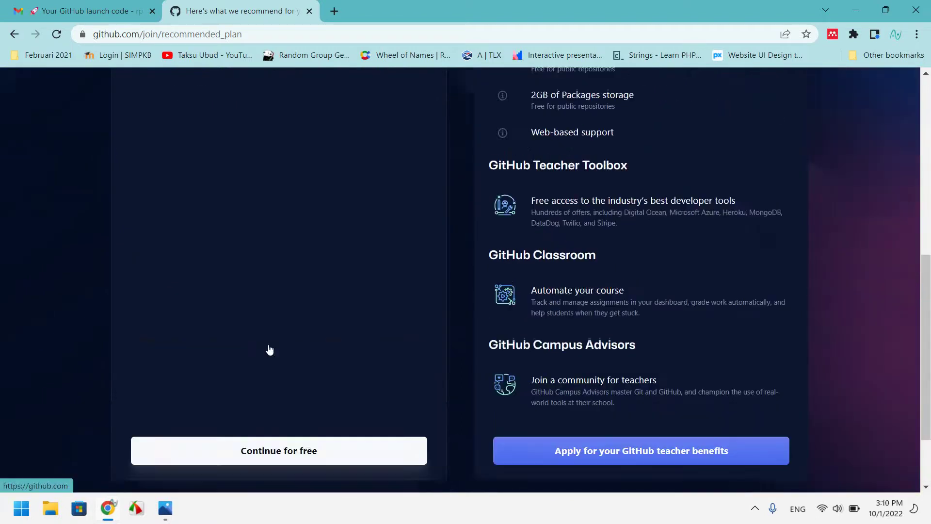
scroll(270, 348, "down", 10)
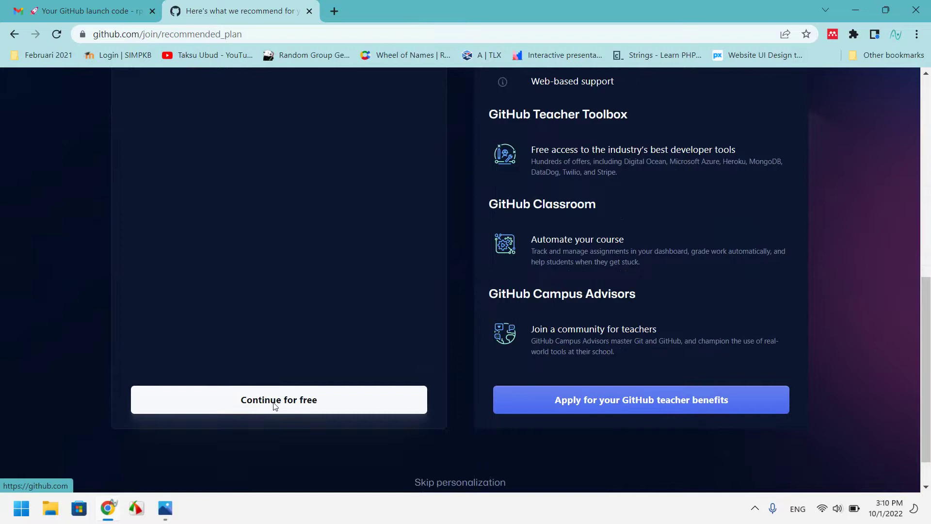
left_click(274, 406)
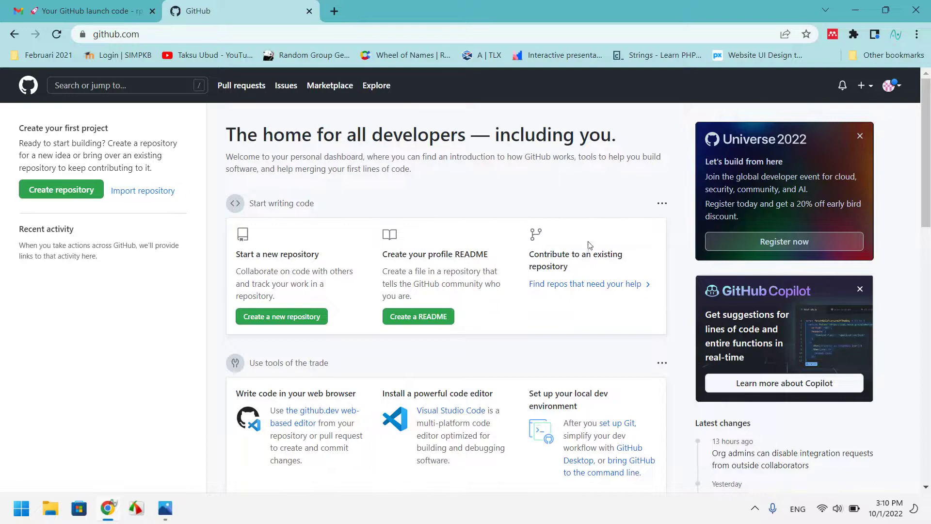
Step: Go to the account's profile page from the avatar menu and dismiss the IDM download dialog
left_click(888, 86)
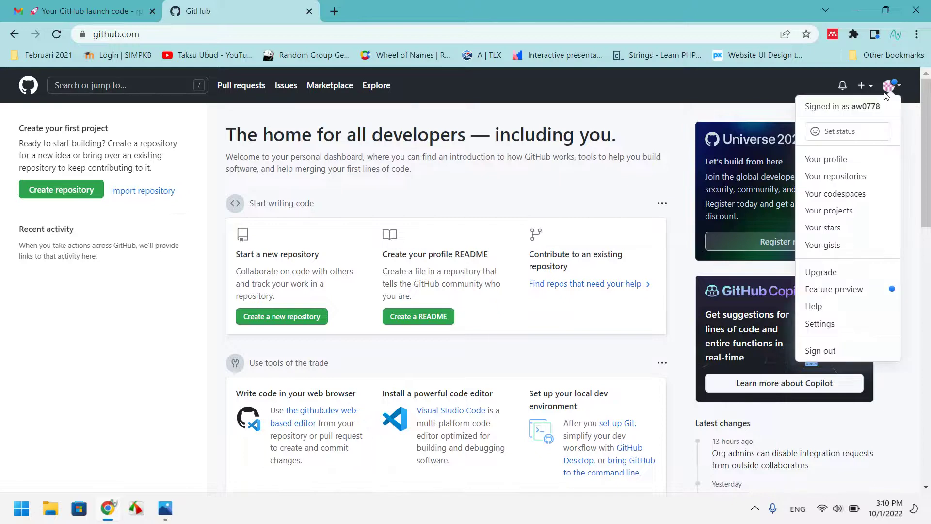
left_click(852, 164)
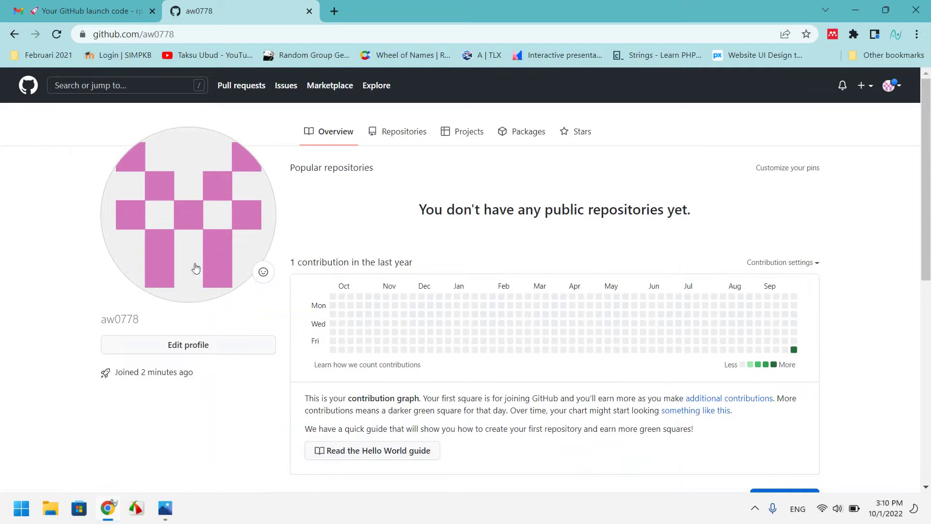
left_click_drag(147, 323, 96, 322)
left_click(96, 323)
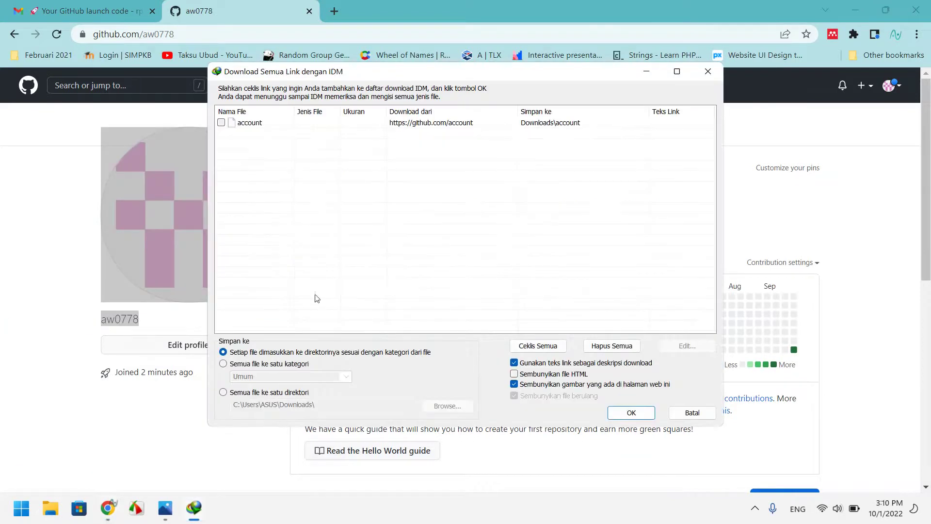
left_click(707, 74)
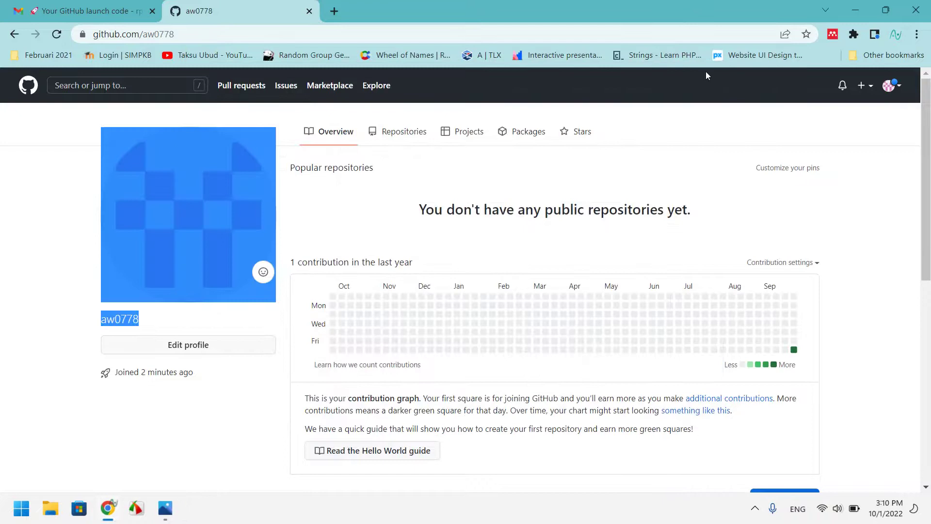
left_click(163, 323)
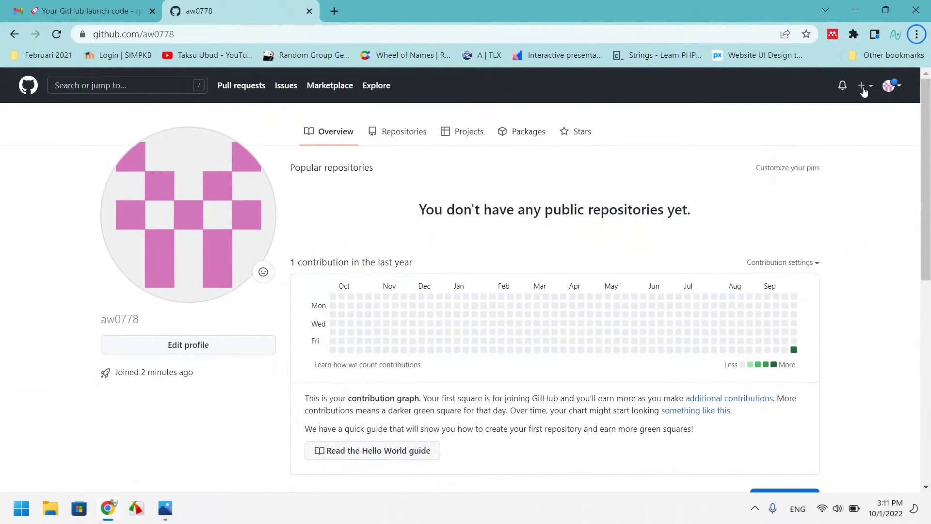
Step: Create a new public repository named with the account's username plus .github.io
left_click(862, 85)
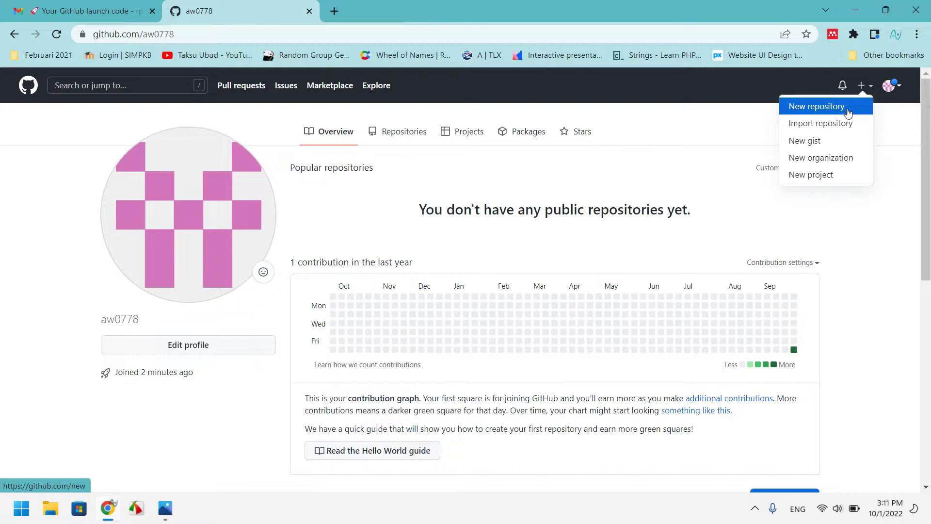
left_click(847, 112)
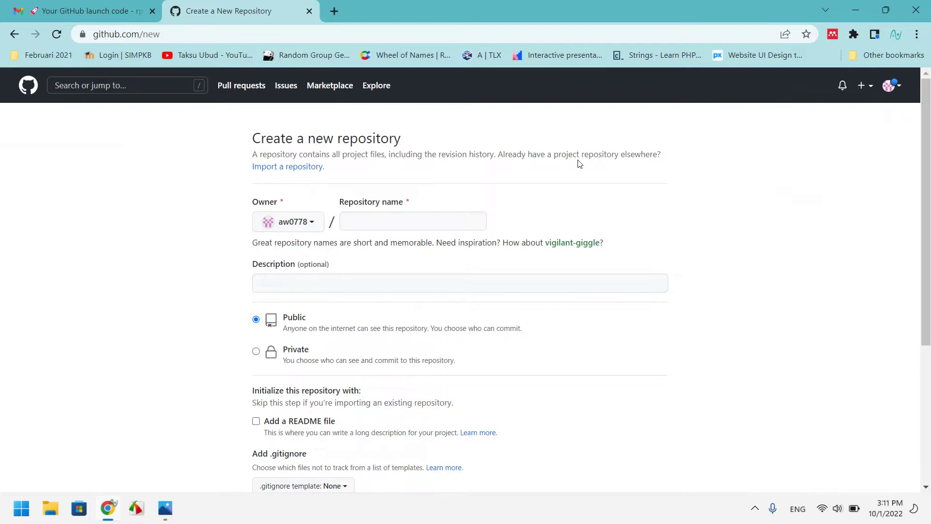
left_click(379, 222)
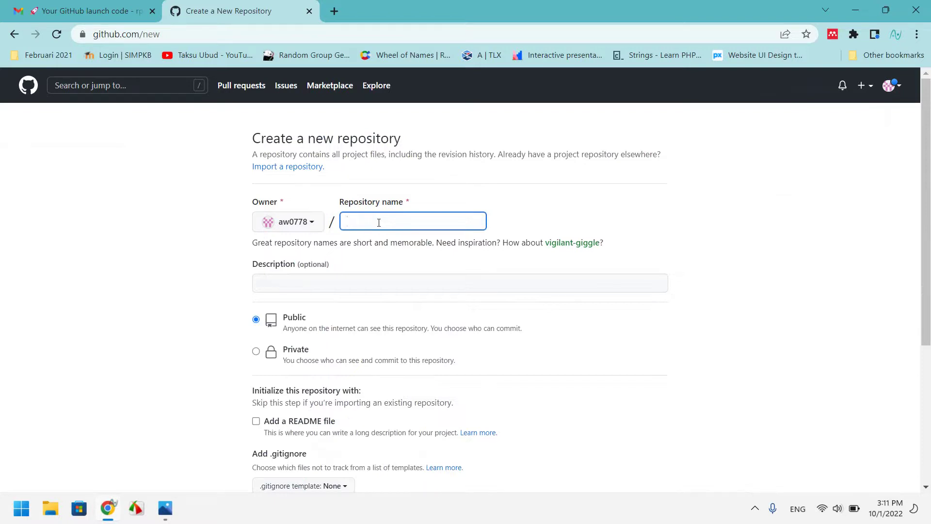
type("aw0778")
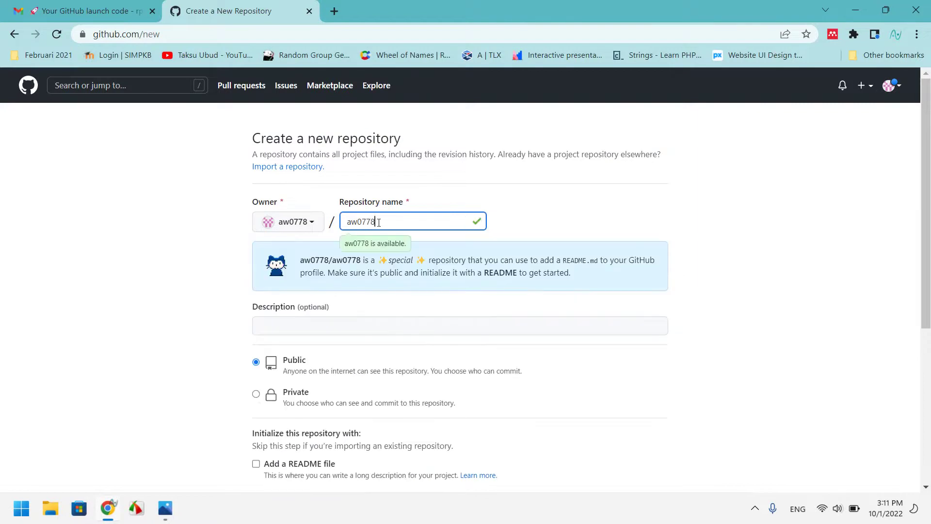
type(".g")
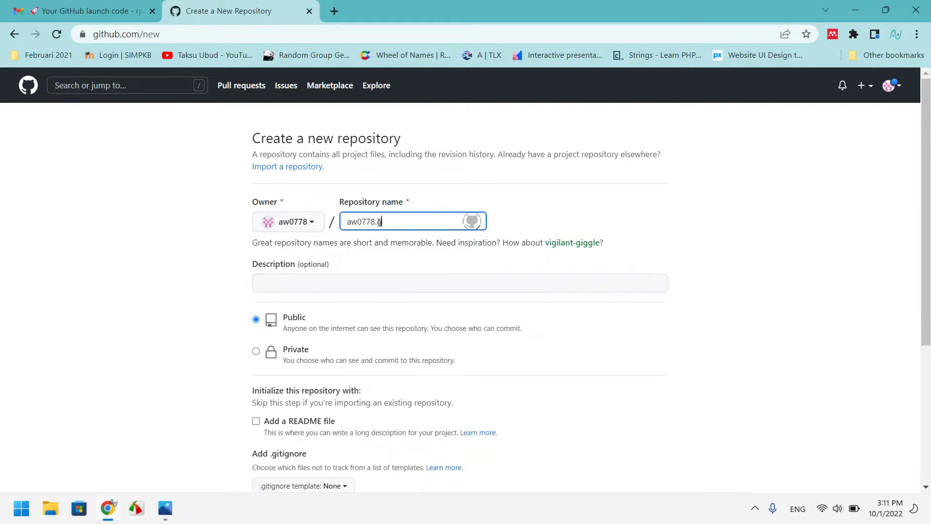
type("ithub.io")
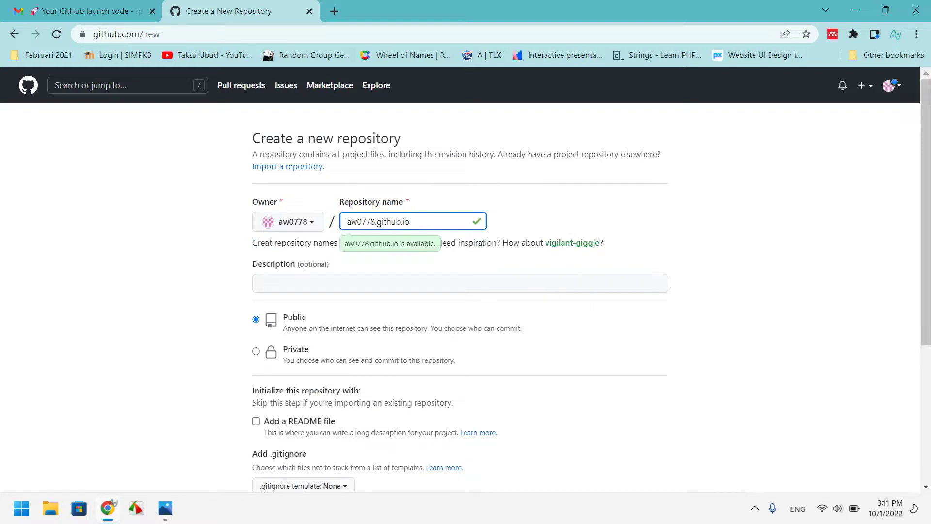
scroll(284, 207, "down", 5)
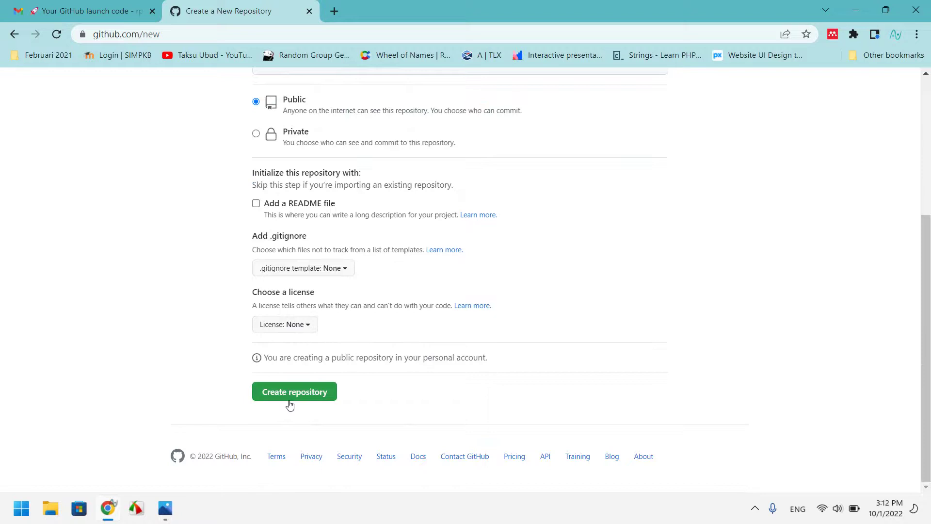
left_click(292, 401)
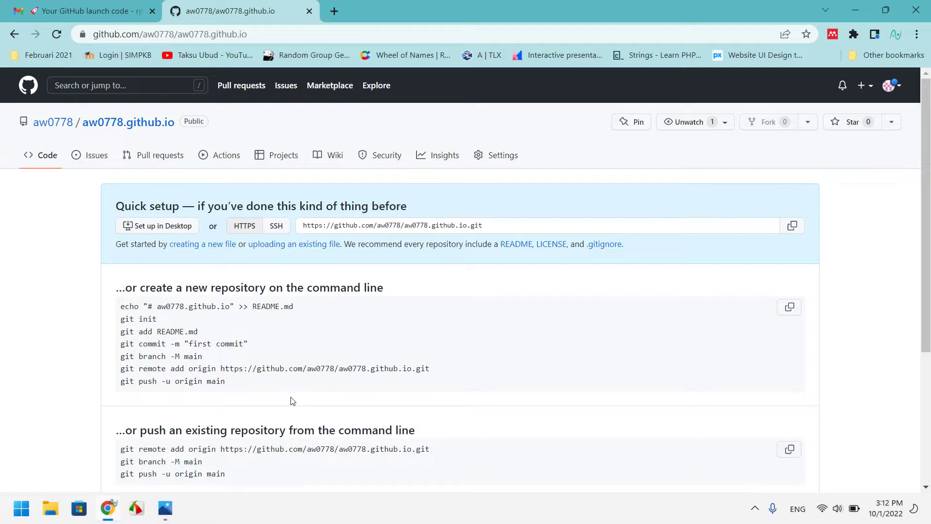
Step: Select the quick setup command-line commands, then bring up File Explorer
left_click_drag(262, 391, 111, 314)
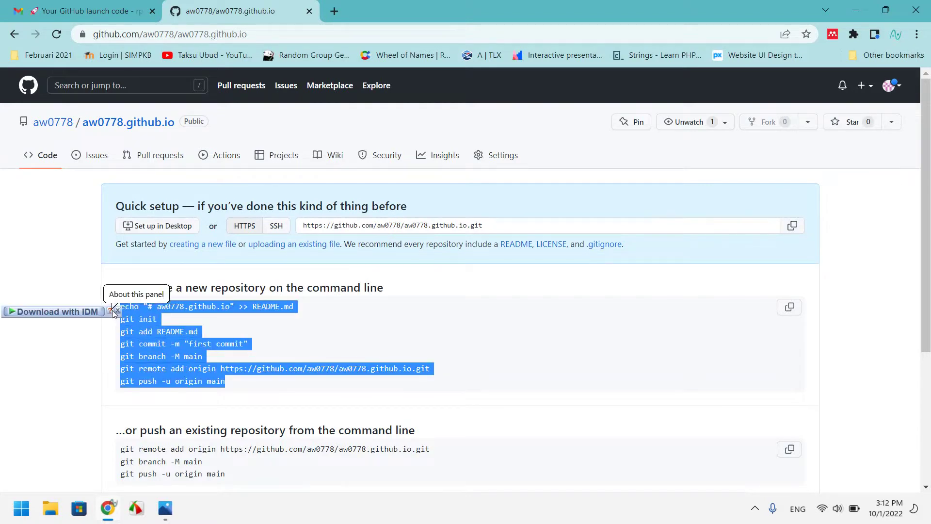
left_click(118, 310)
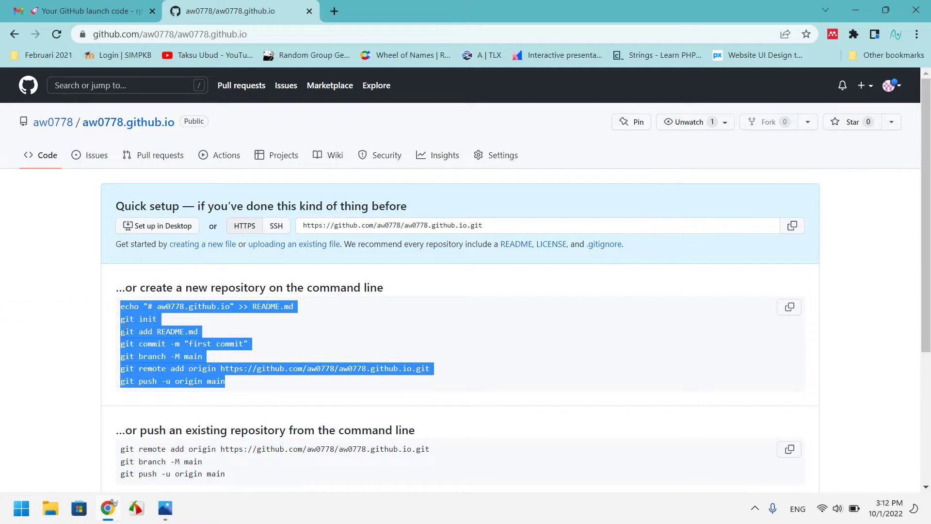
triple_click(125, 327)
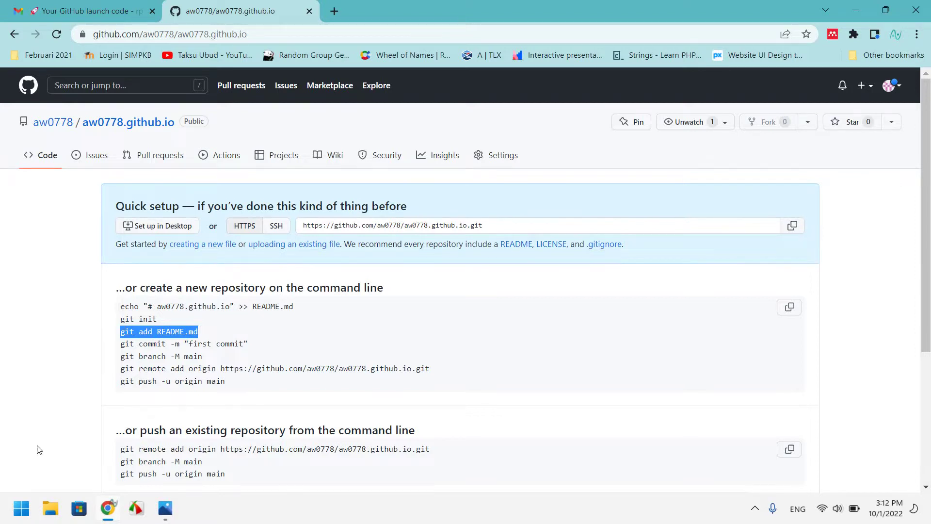
left_click(50, 510)
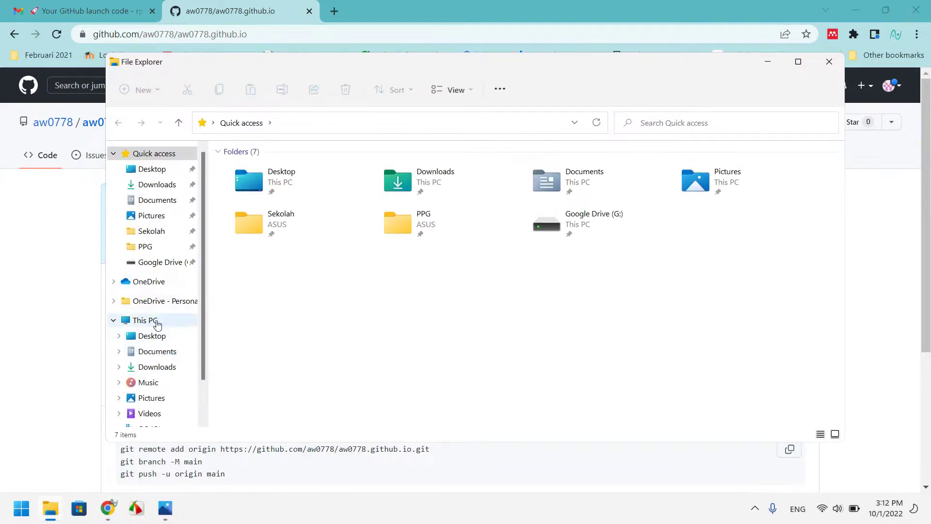
Step: Browse This PC > OS (C:) > Users > ASUS and open the potoub-html folder
left_click(145, 321)
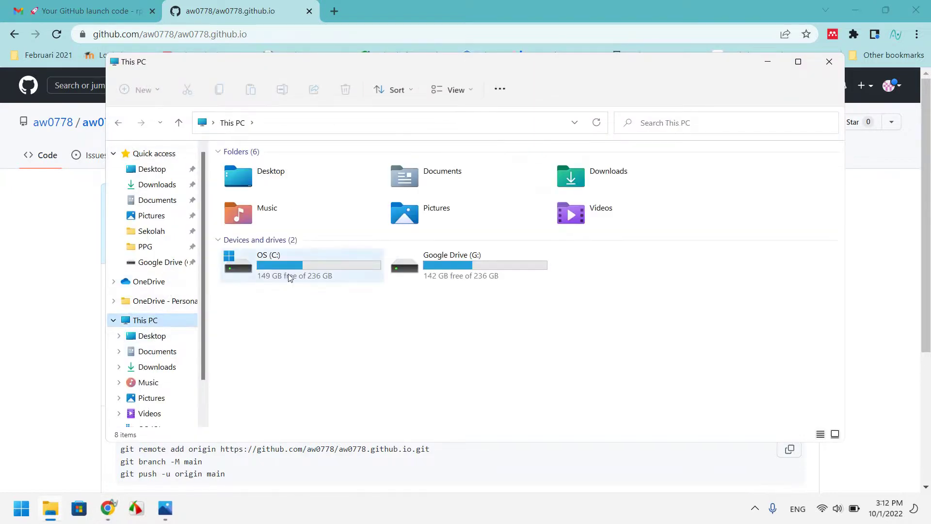
double_click(289, 278)
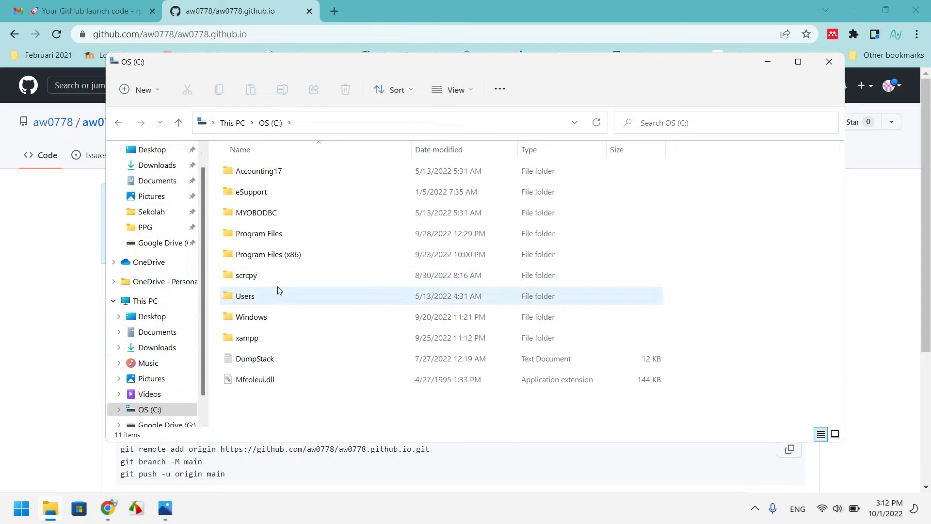
double_click(273, 291)
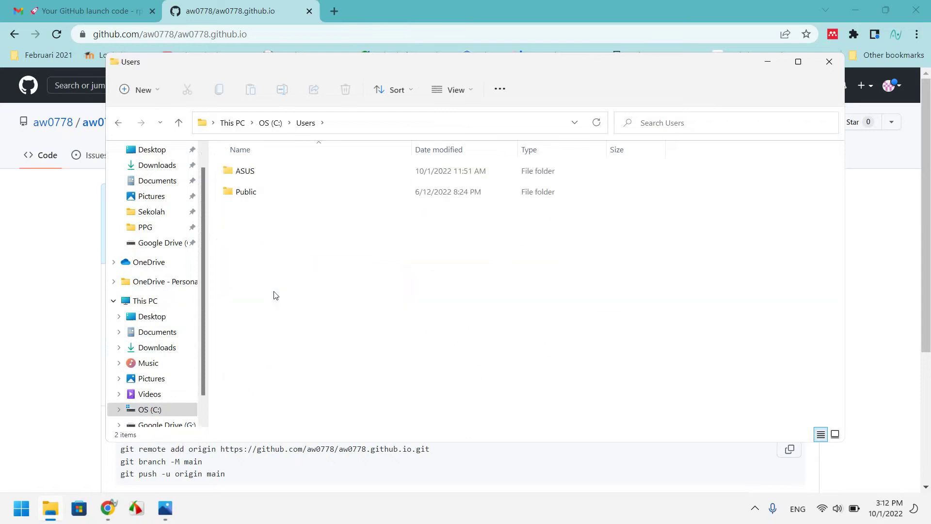
double_click(262, 176)
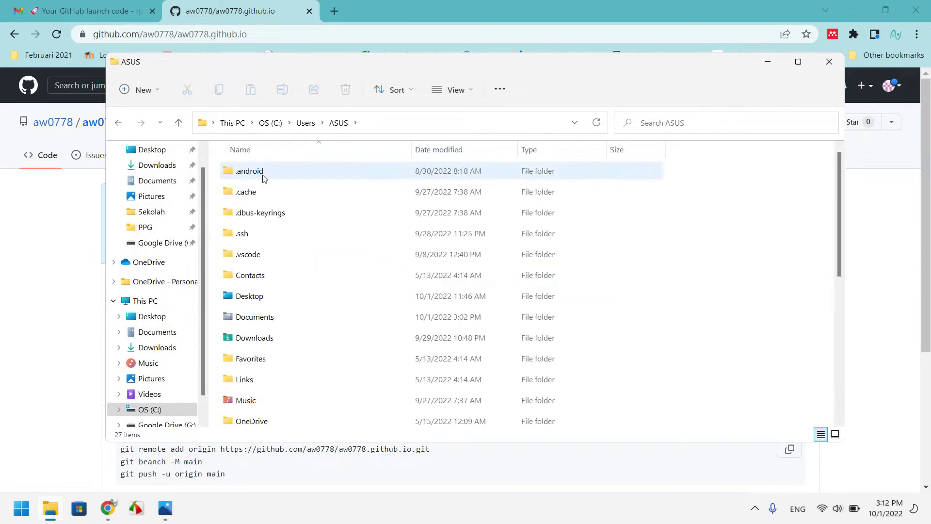
scroll(280, 286, "down", 2)
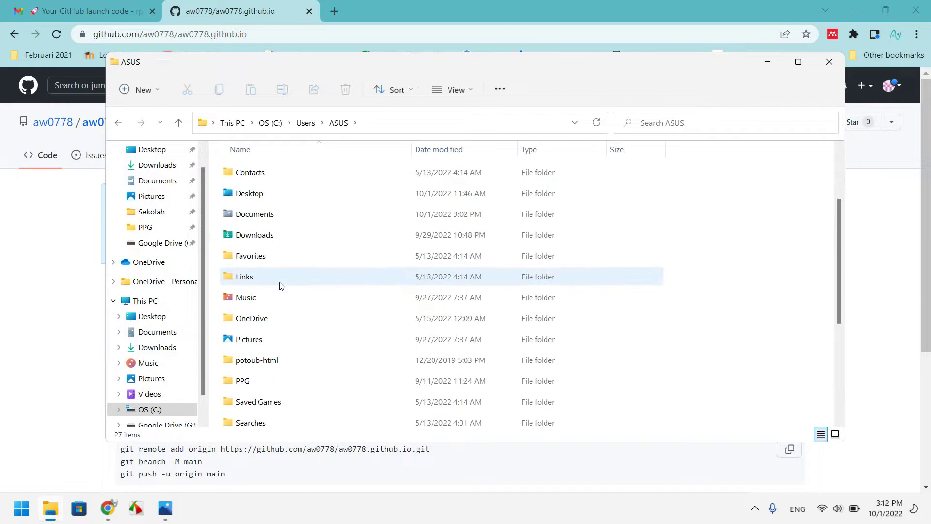
scroll(280, 286, "down", 2)
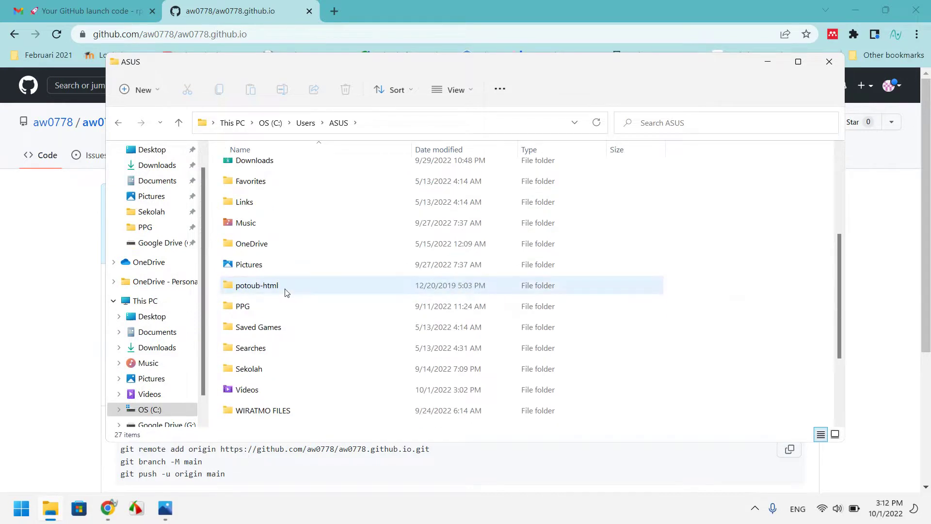
double_click(257, 285)
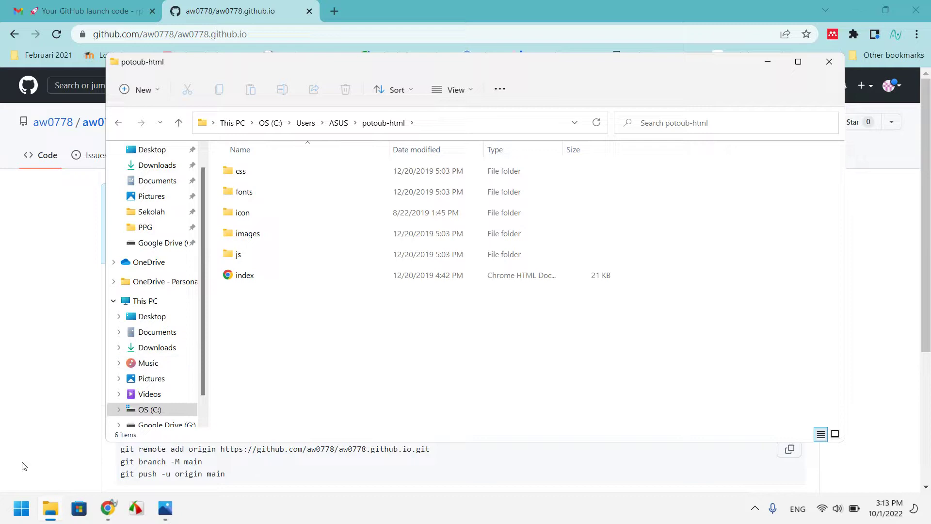
Step: Launch Terminal from Start search and move its window down and right
key("super+r")
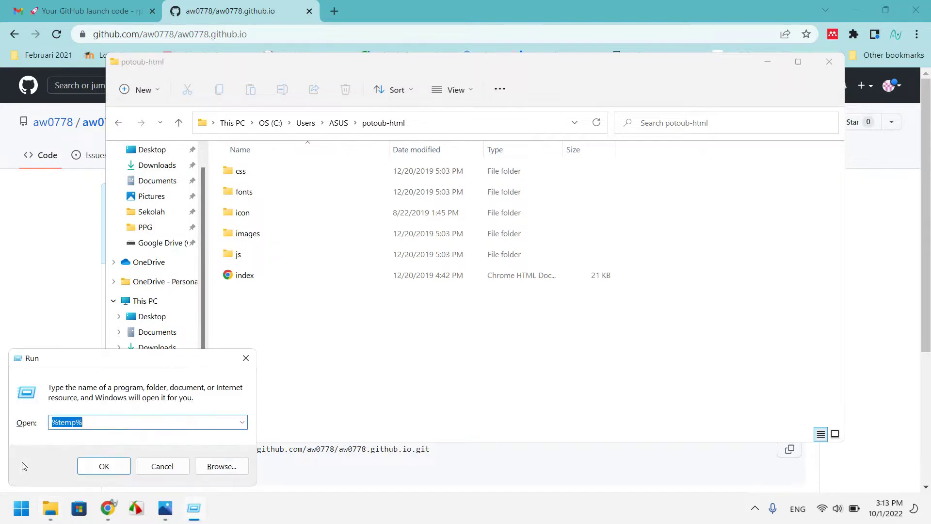
key("Escape")
key("super")
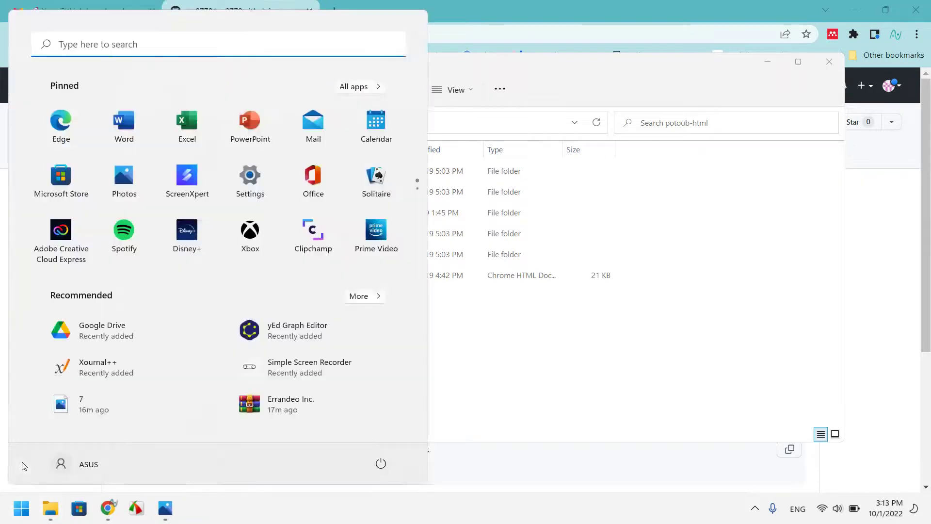
type("termin")
key("Return")
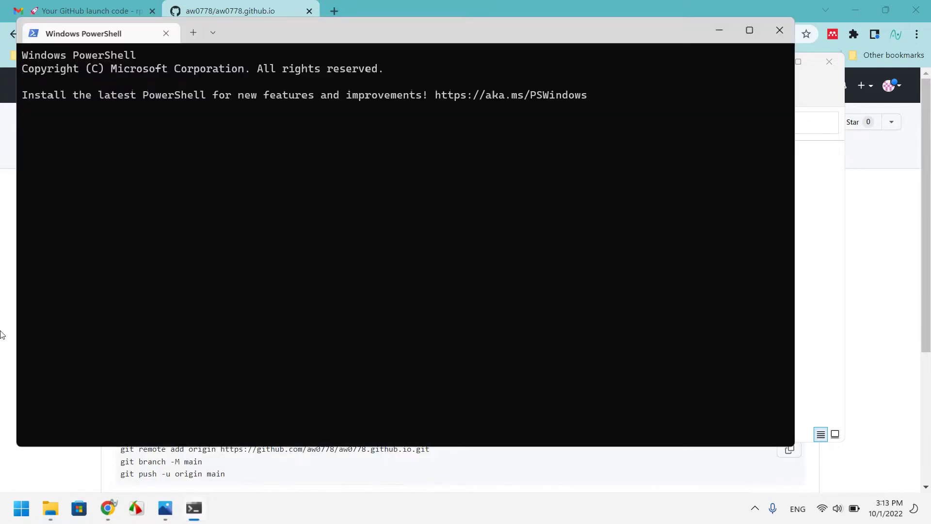
left_click_drag(247, 34, 408, 247)
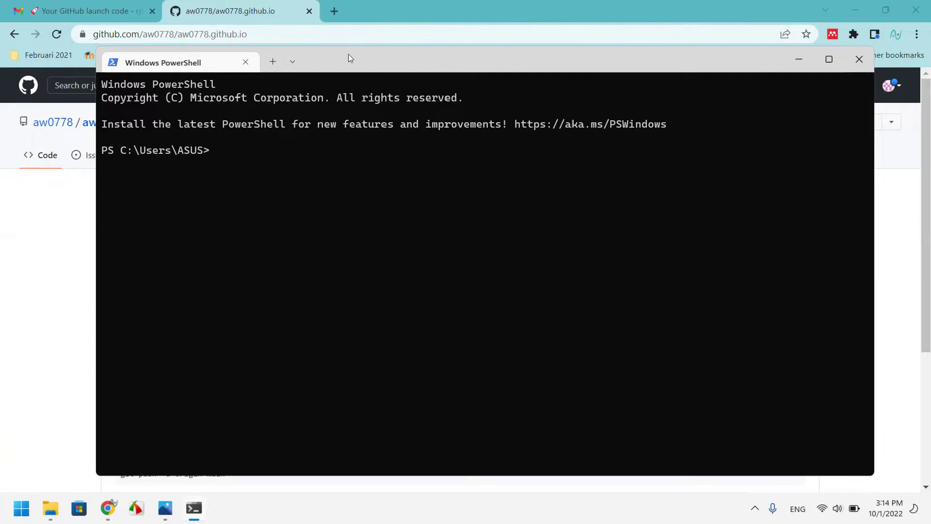
Step: Change into the potoub-html folder, list its contents with ls, then clear the screen
type("cd ")
type("p")
key("Tab")
key("Tab")
key("Return")
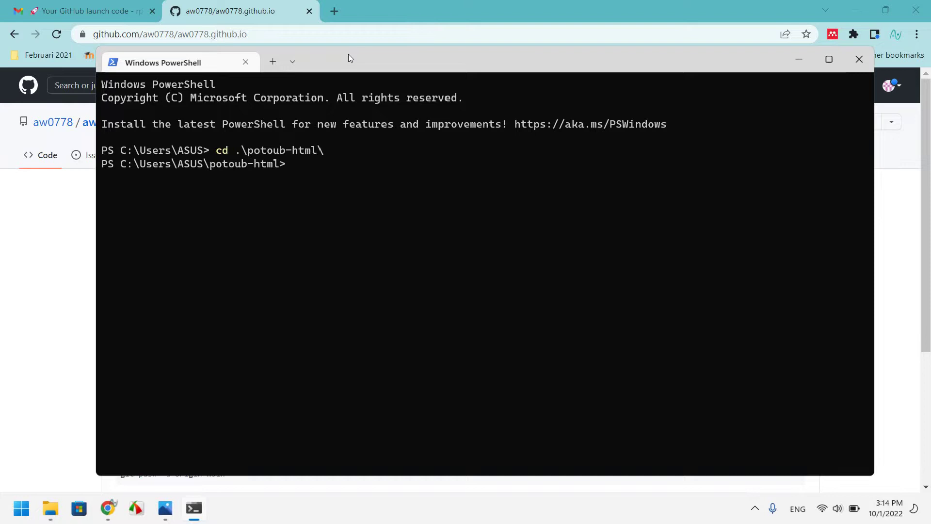
type("ls")
key("Return")
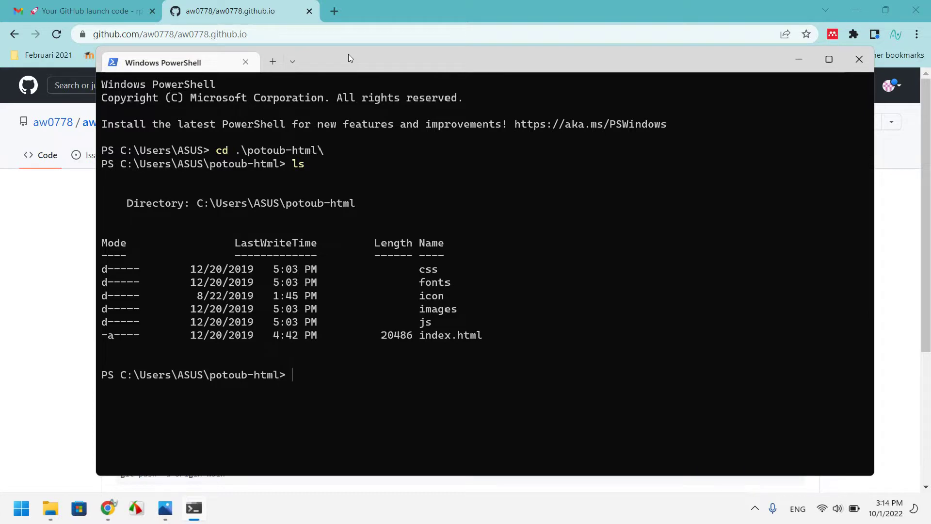
type("clear")
key("Return")
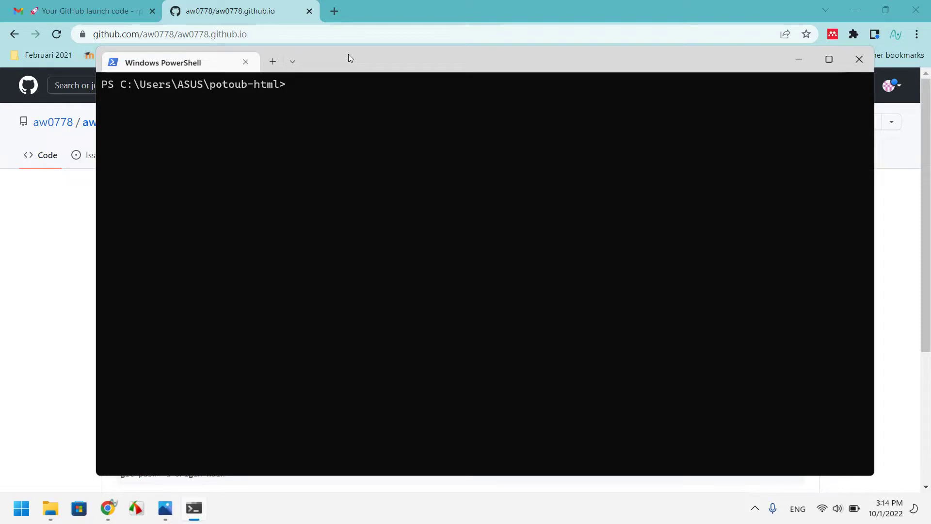
Step: Run git init in potoub-html and start typing the global user name config command
type("git init")
key("Return")
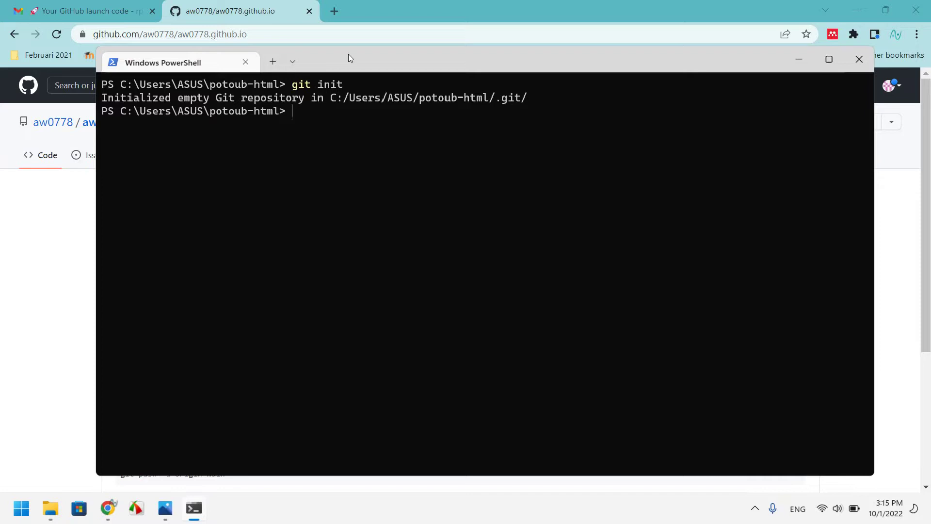
type("git config --globa")
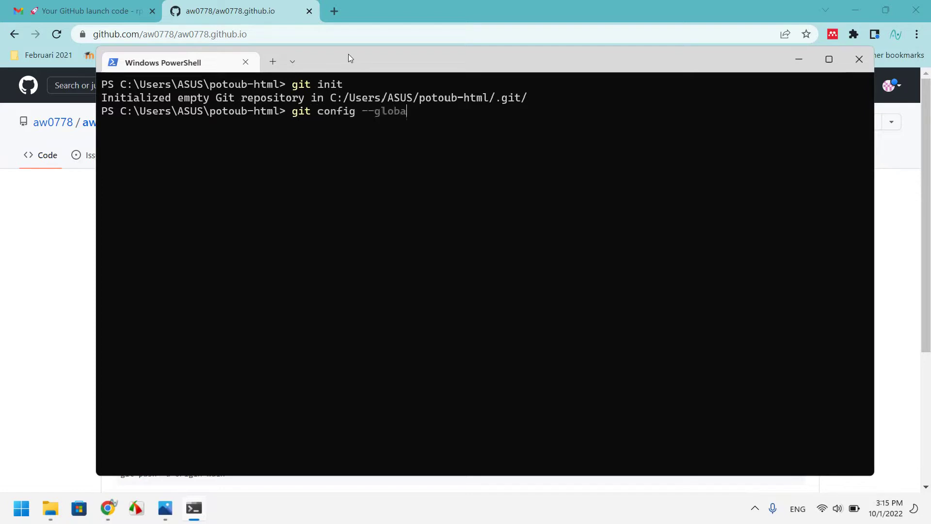
type("l user.nem")
Step: Set Git's global user.name to the GitHub account's username, fixing the typo
key("BackSpace")
type("a")
key("BackSpace")
key("BackSpace")
type("ame \"a")
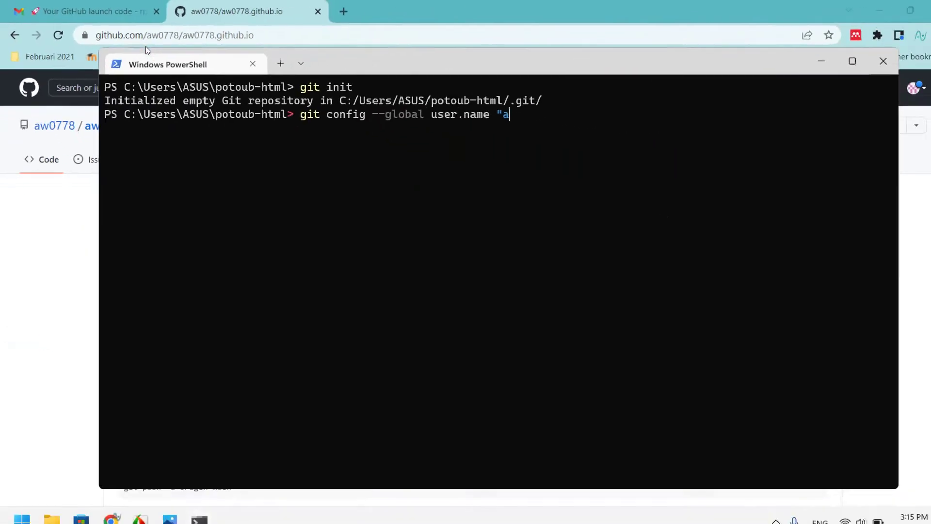
type("w")
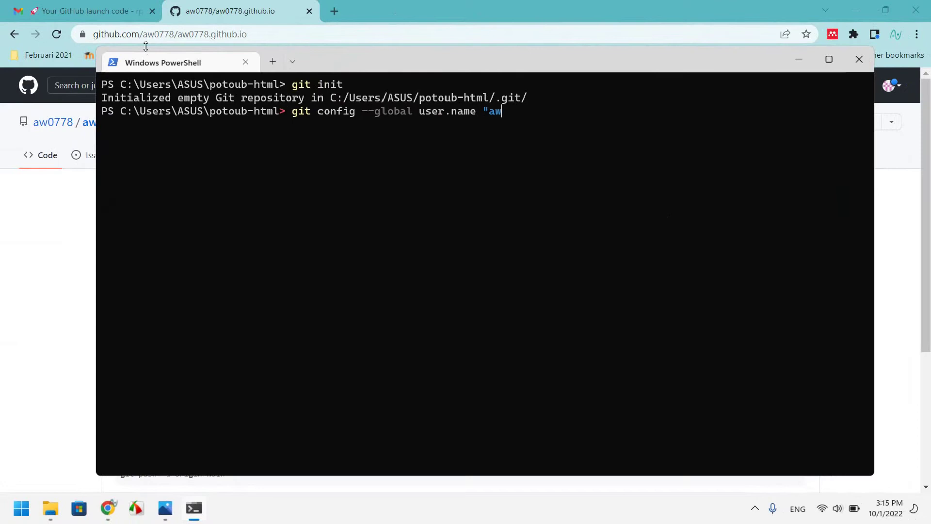
type("0778\"")
key("Return")
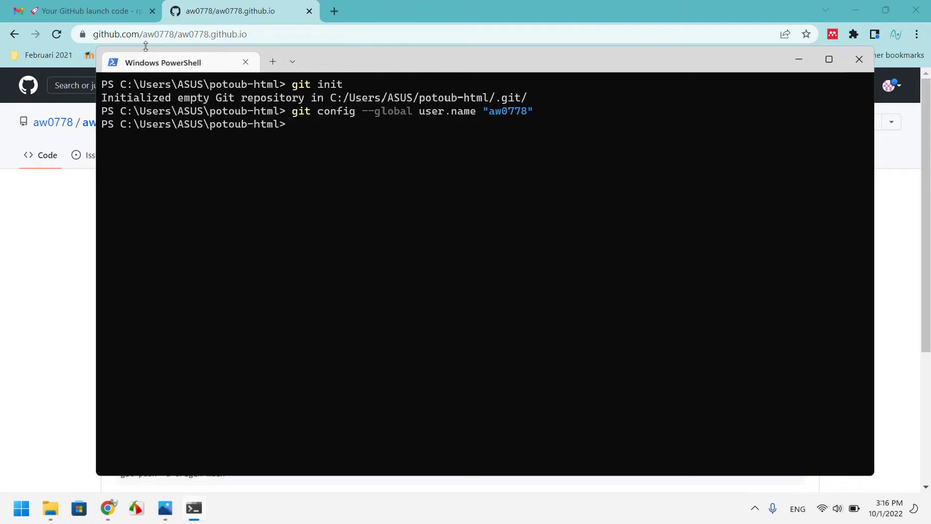
Step: Set Git's global user.email to the account's Gmail address, then begin typing git add
type("git config --global")
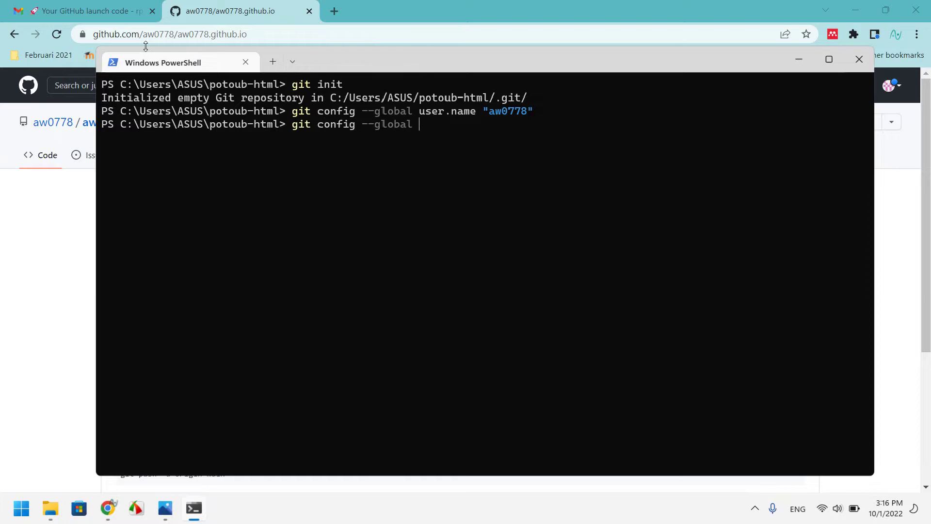
type(" user")
type(".email")
type(" \"\"")
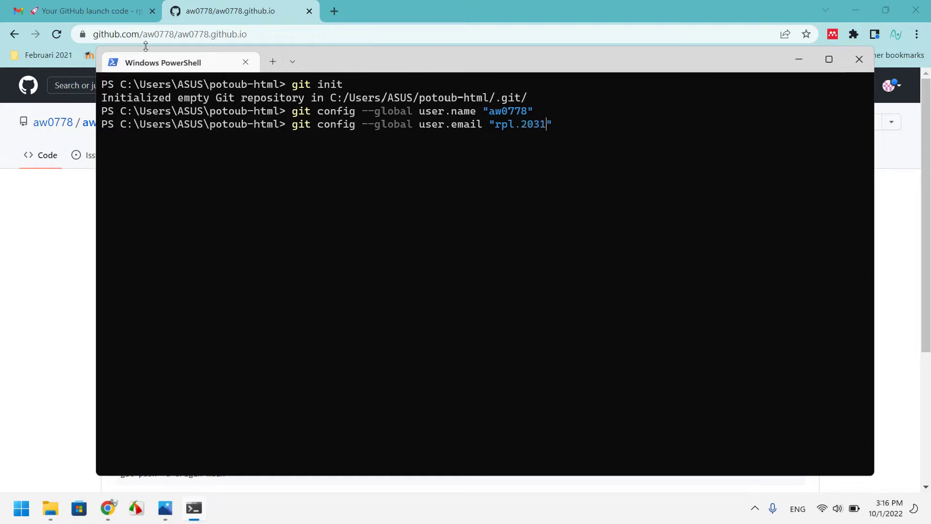
key("Return")
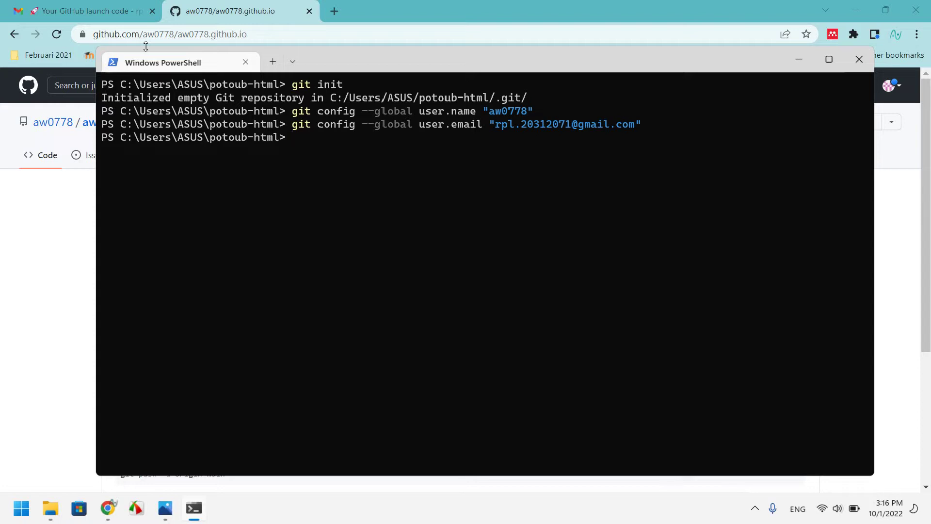
type("a")
key("BackSpace")
type("git add .")
Step: Stage all site files with git add ., clear the line-ending warnings, and type git status
key("Return")
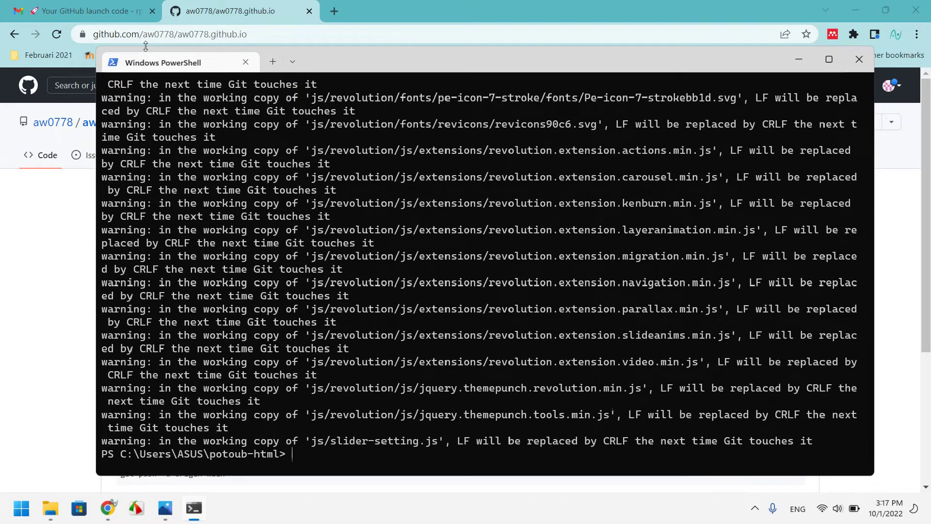
type("clear")
key("Return")
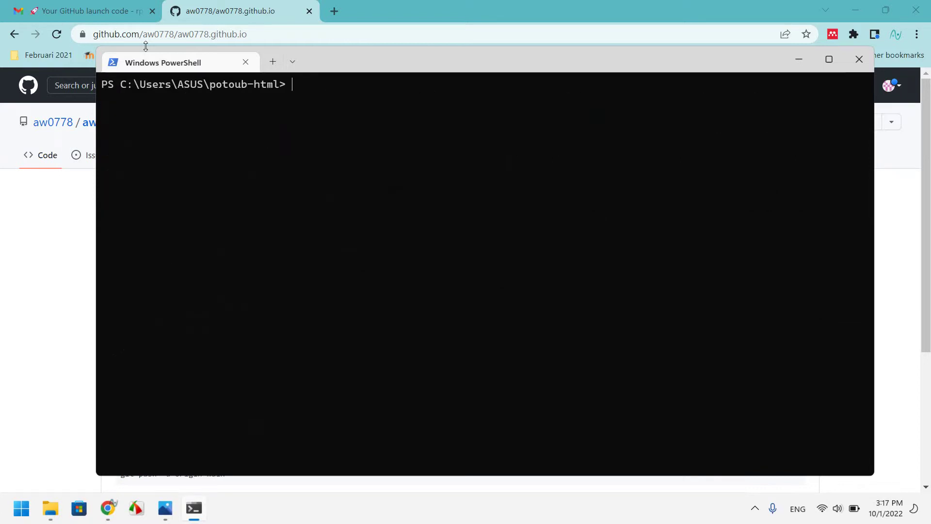
type("git status")
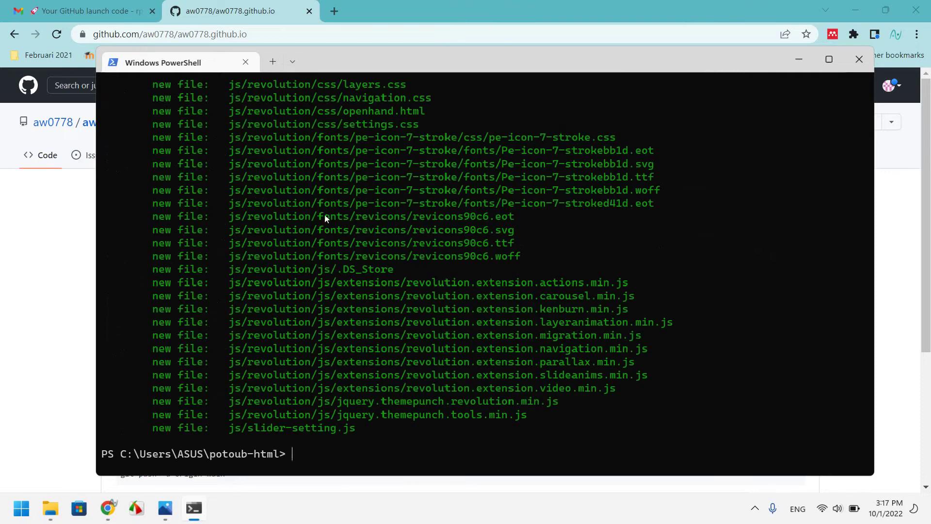
Step: Scroll through the git status listing of staged new site files on branch master
scroll(325, 214, "up", 1)
scroll(324, 214, "up", 7)
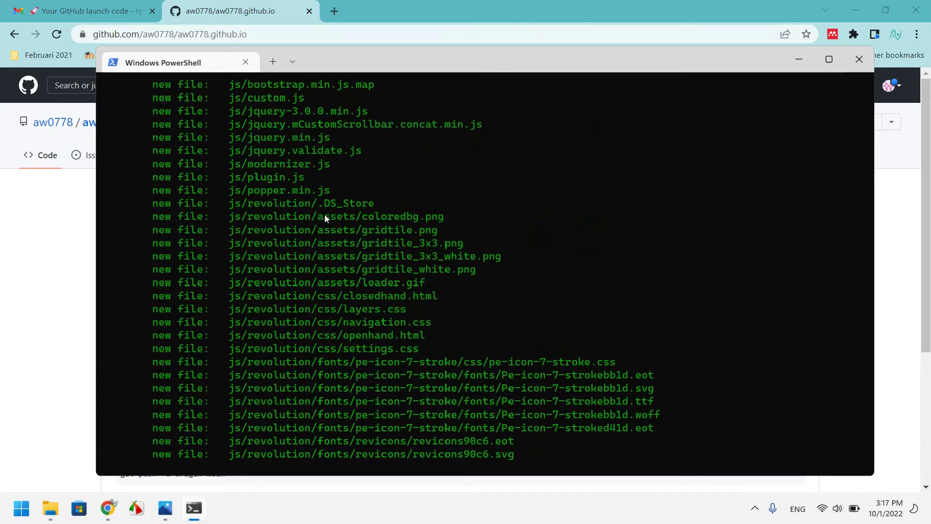
scroll(325, 214, "up", 14)
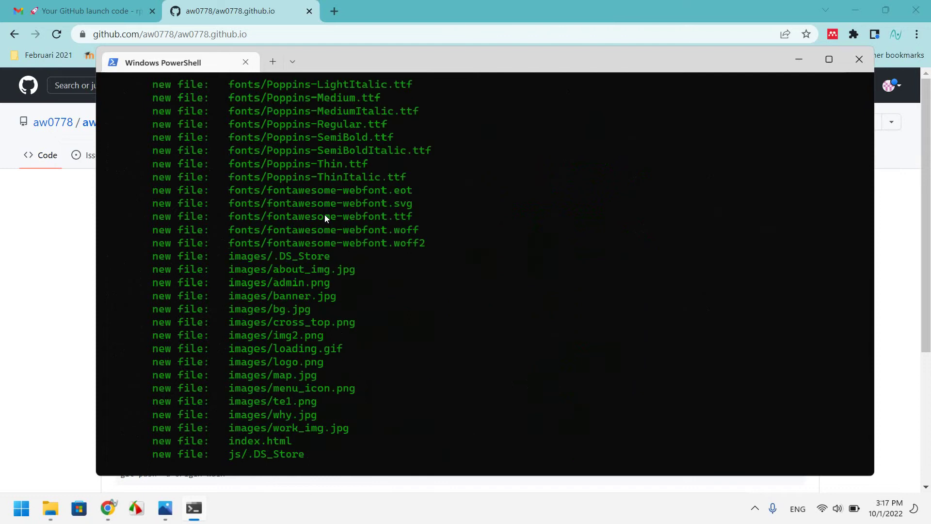
scroll(324, 214, "up", 10)
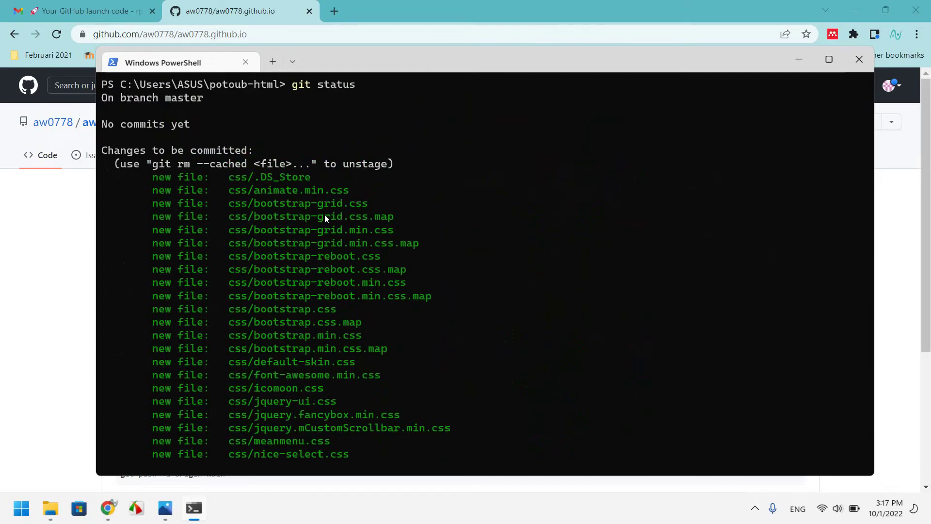
scroll(324, 214, "down", 20)
scroll(324, 214, "down", 6)
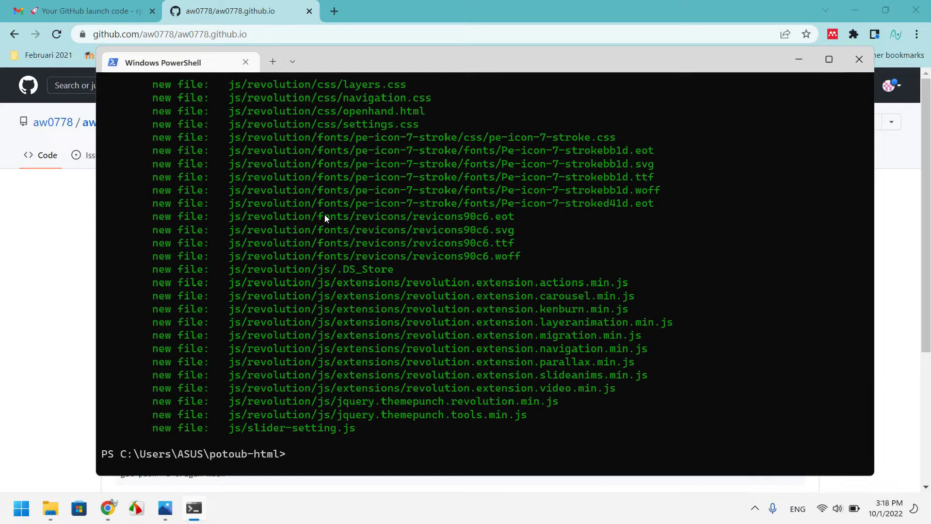
Step: Commit the staged files with message 'proyek pertama', then clear the terminal with cls
type("git ")
type("commit -")
type("m \"\"")
type("proyek")
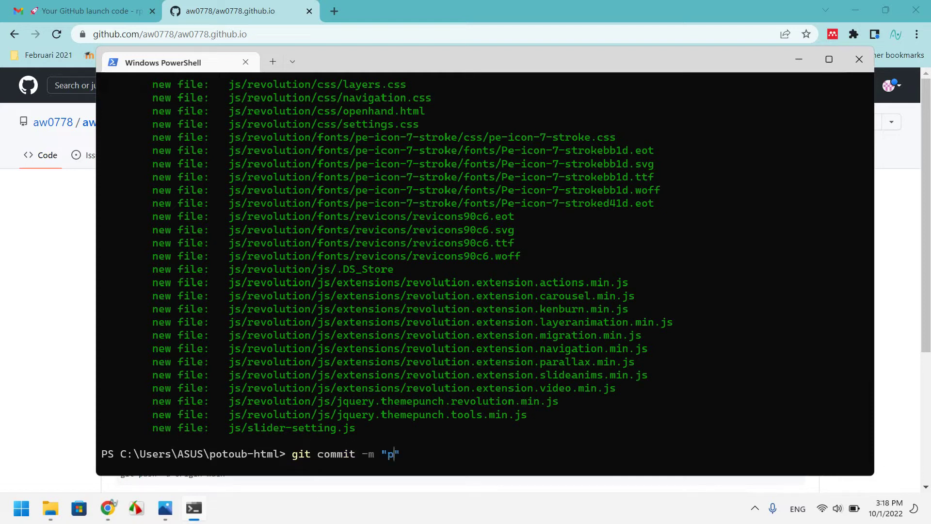
type(" pertama")
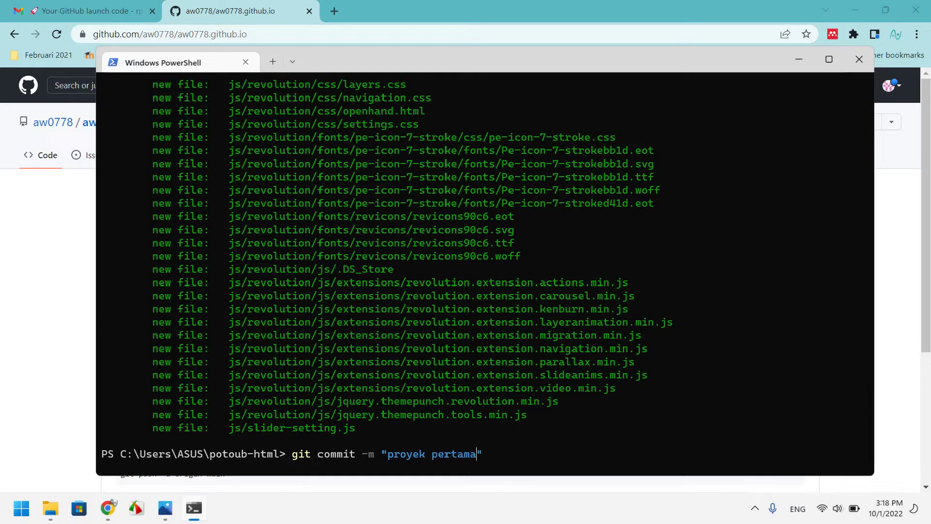
key("shift+Left")
key("shift+Left")
key("shift+Left")
key("shift+Left")
key("shift+Left")
key("shift+Left")
key("shift+Left")
key("shift+Left")
key("shift+Left")
key("shift+Left")
key("shift+Left")
key("shift+Left")
key("shift+Left")
key("shift+Left")
key("Right")
key("Return")
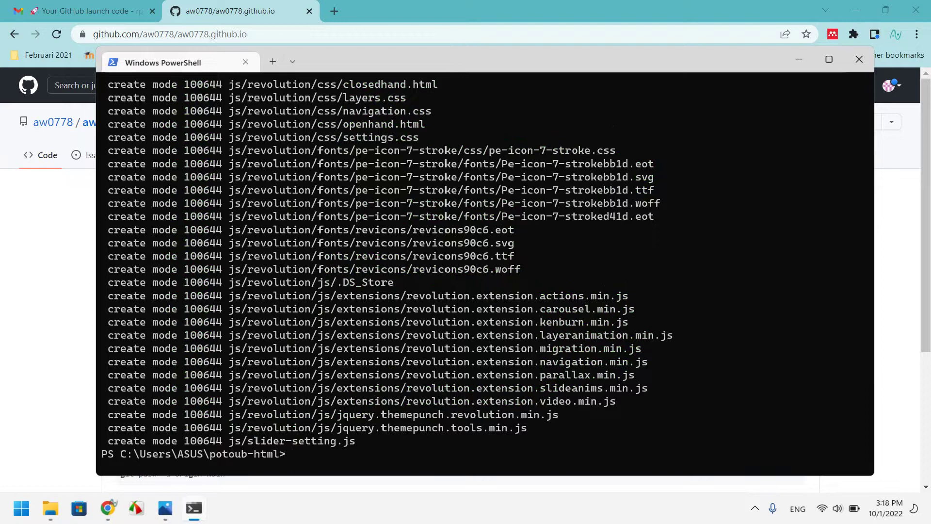
type("cls")
key("Return")
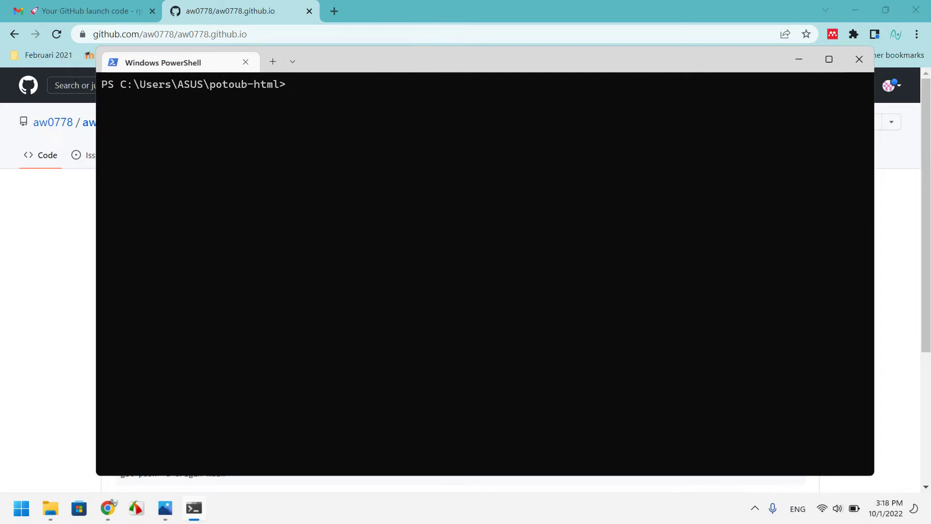
Step: Rename the current branch to main with git branch -M main and confirm it with git branch
type("git branch -M main")
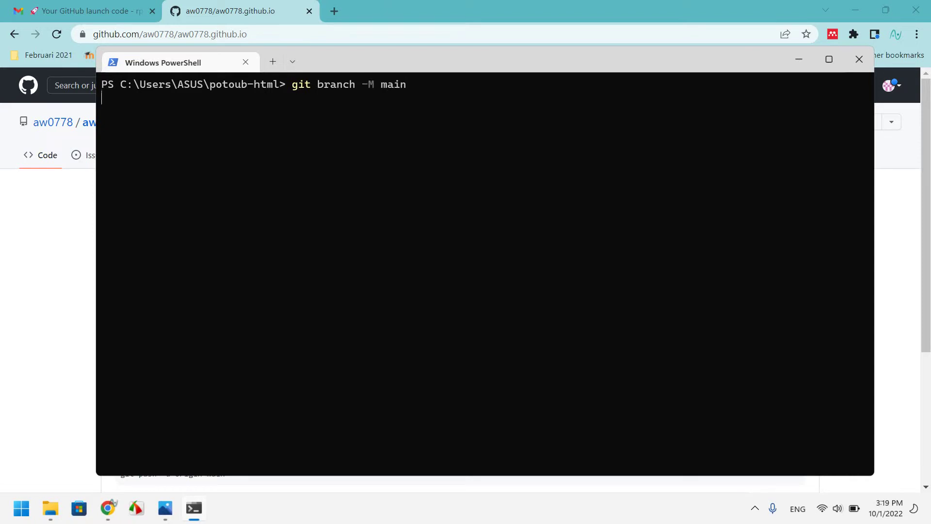
type("git ")
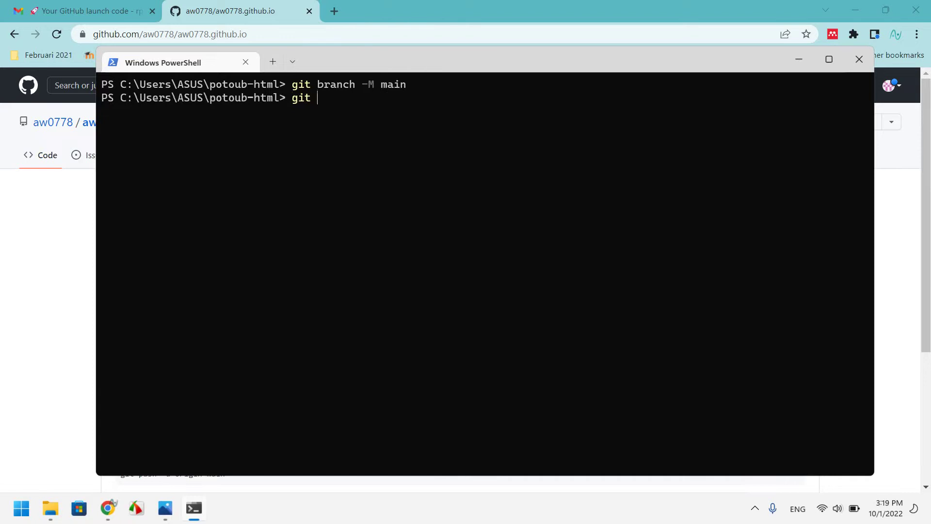
type("brach")
key("BackSpace")
key("BackSpace")
type("nch")
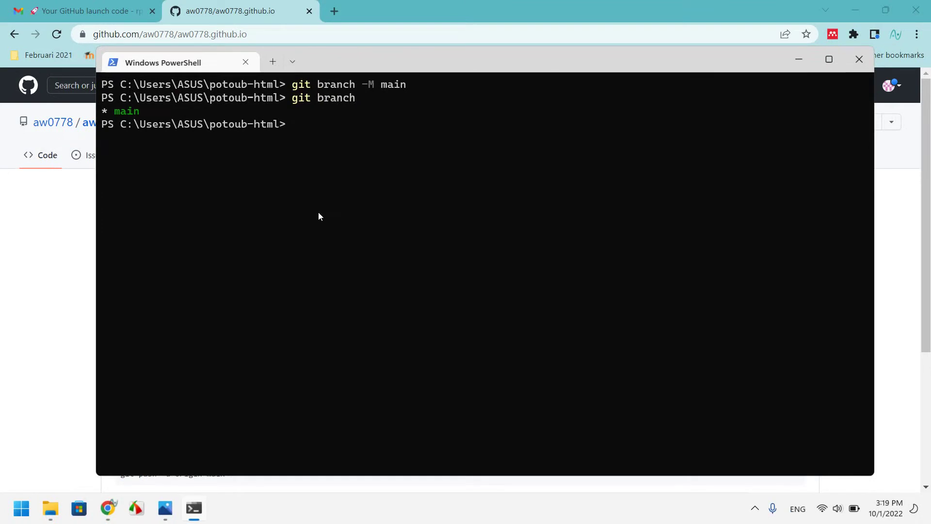
type("git remote")
left_click(51, 212)
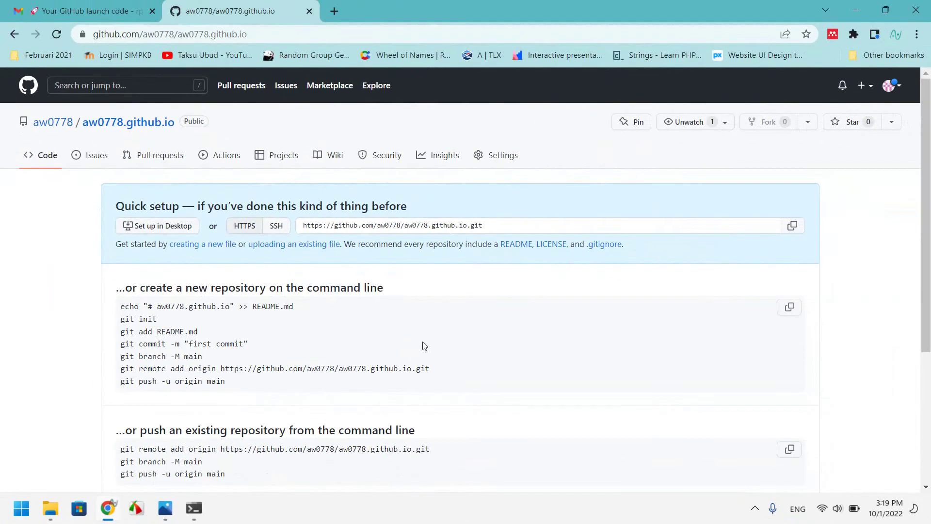
left_click_drag(438, 381, 255, 364)
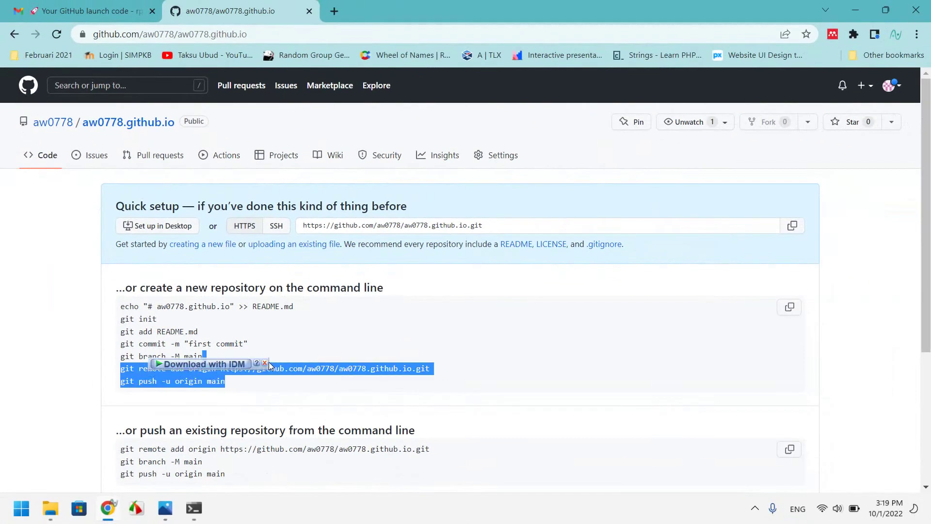
left_click(295, 361)
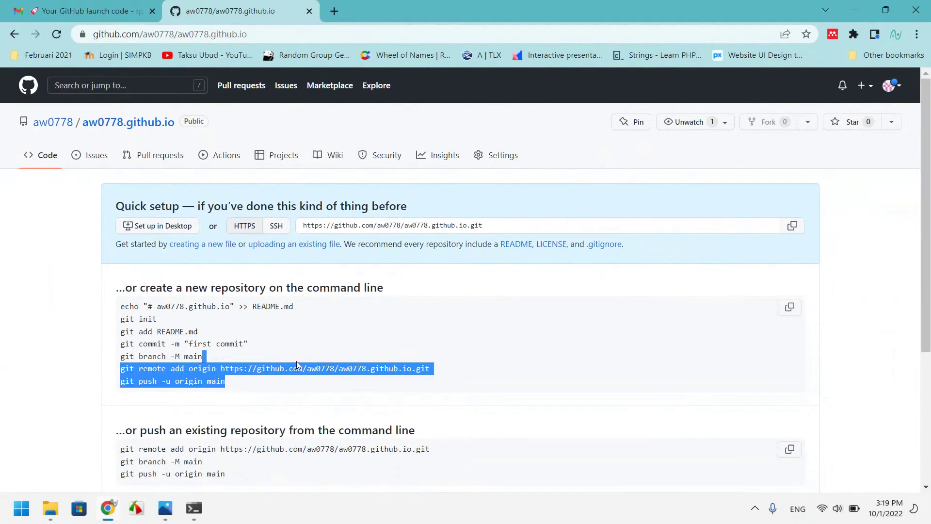
left_click(390, 335)
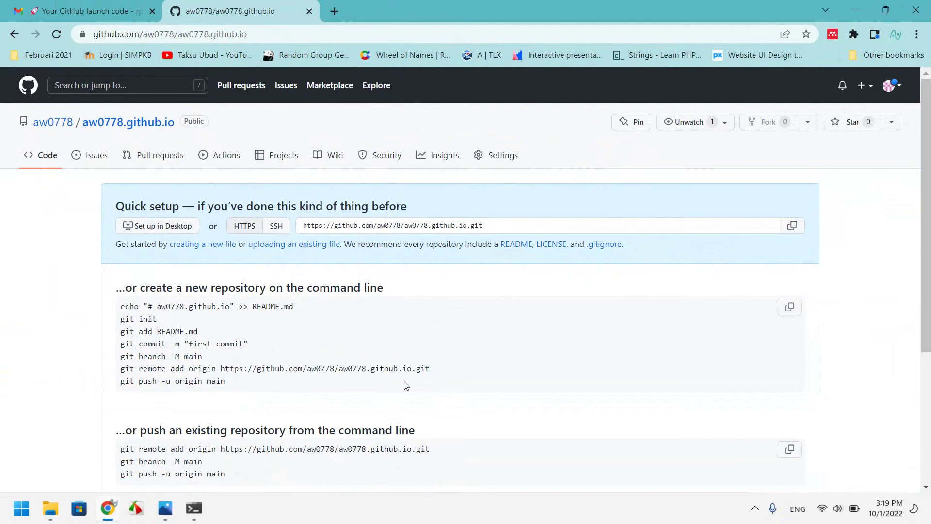
left_click_drag(437, 361, 220, 364)
left_click(433, 370)
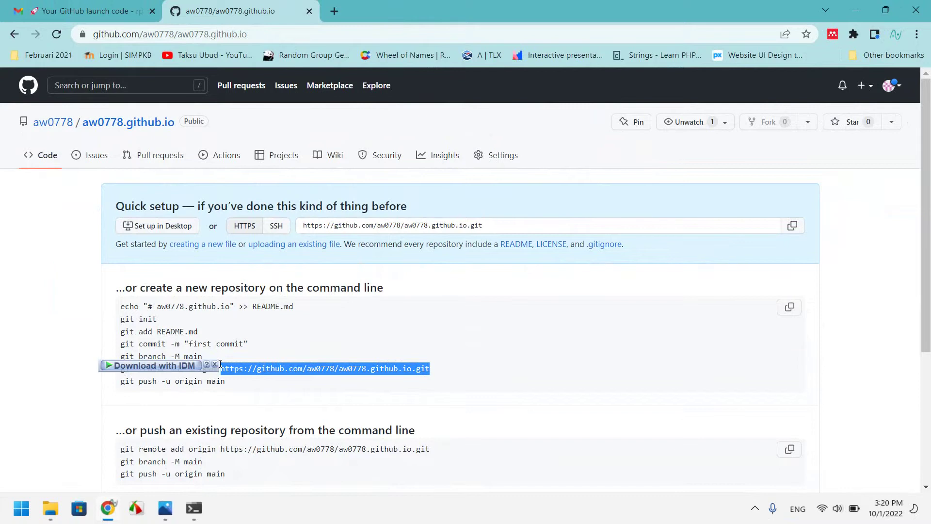
key("ctrl+c")
key("alt+Tab")
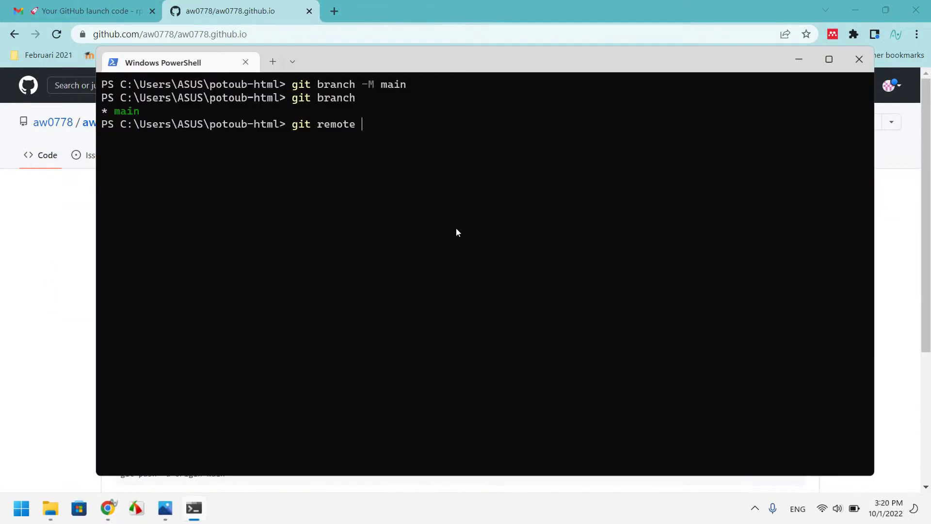
key("ctrl+v")
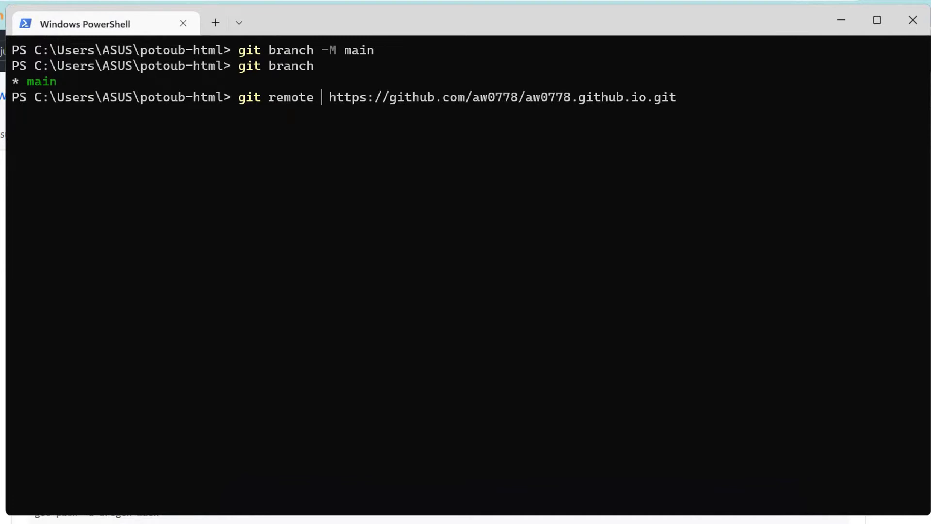
type("origin")
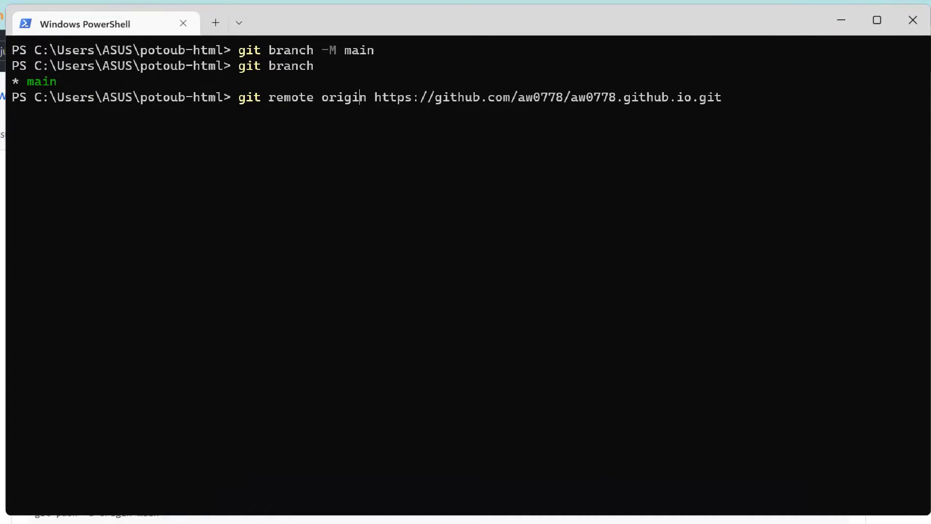
type("add")
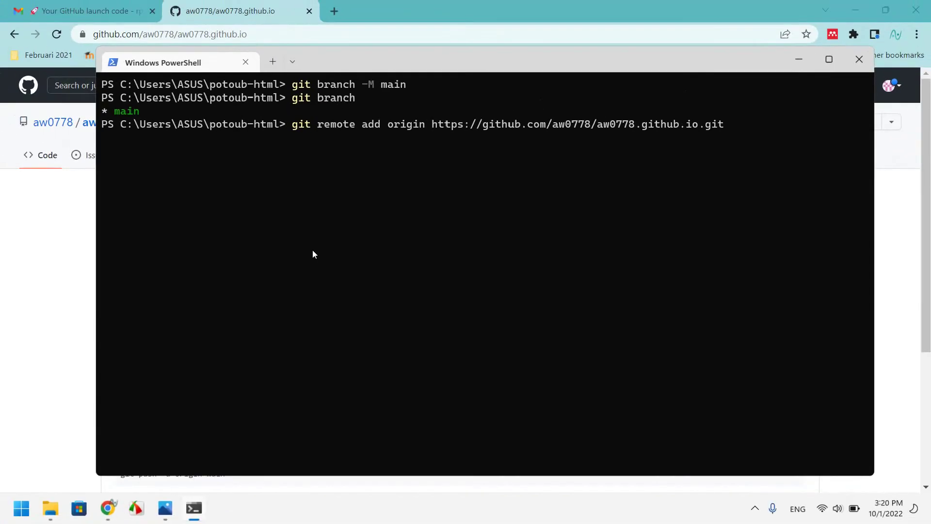
left_click(72, 303)
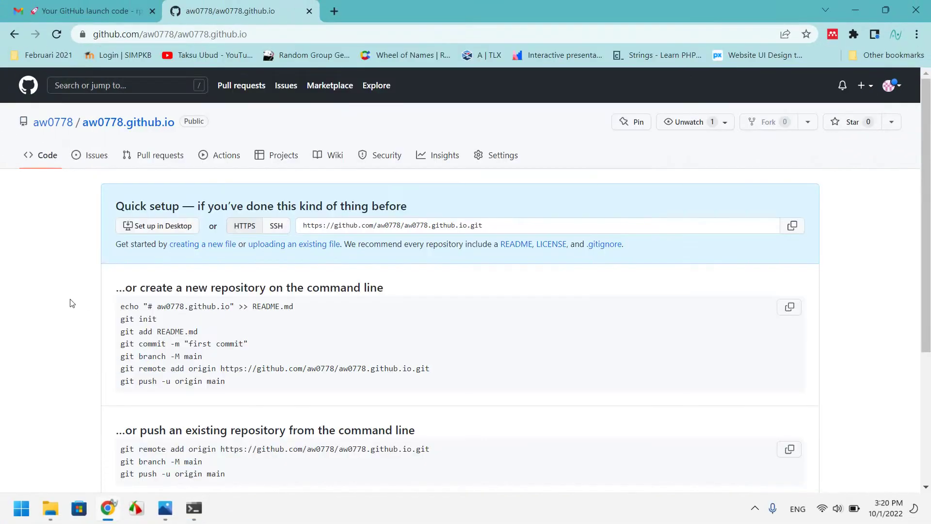
key("alt+Tab")
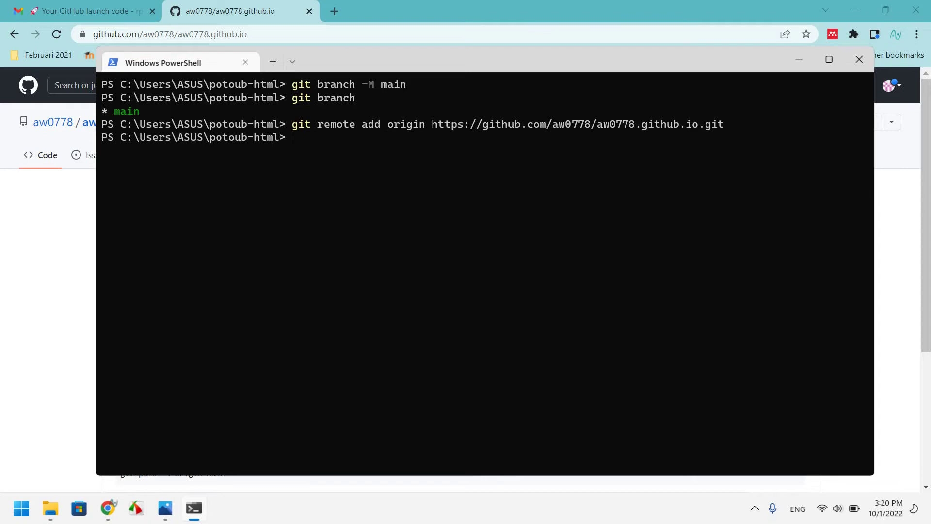
Step: Run git push -u origin main to push the main branch to GitHub
type("git push -u origin")
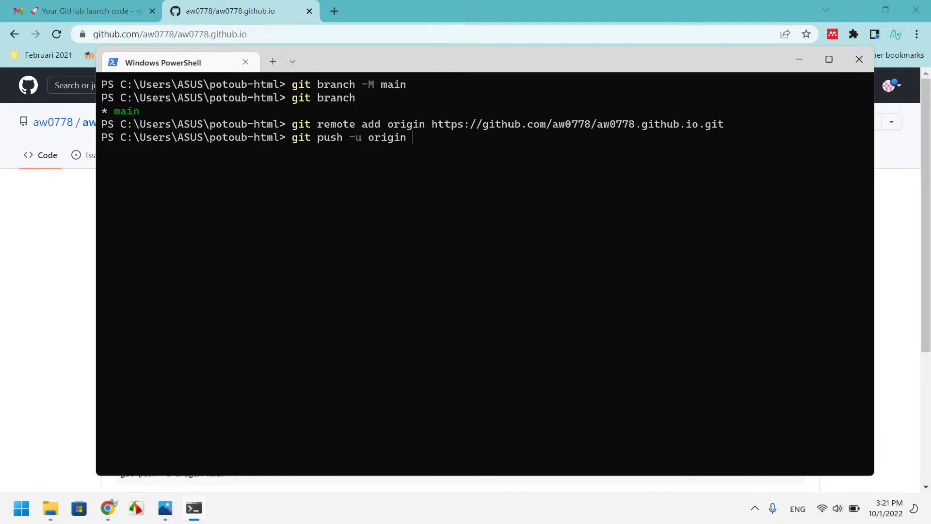
type("main")
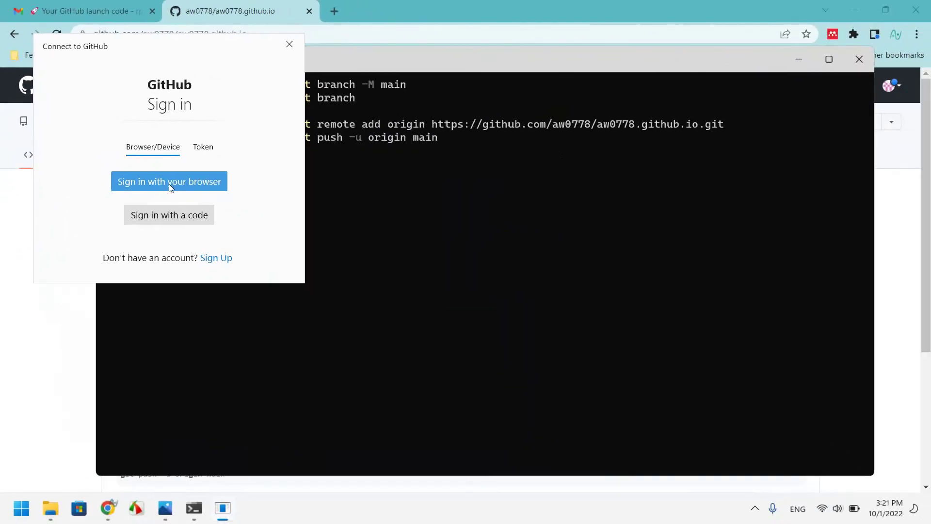
Step: Sign in through the browser and authorize GitCredentialManager so the push to origin completes
left_click(325, 257)
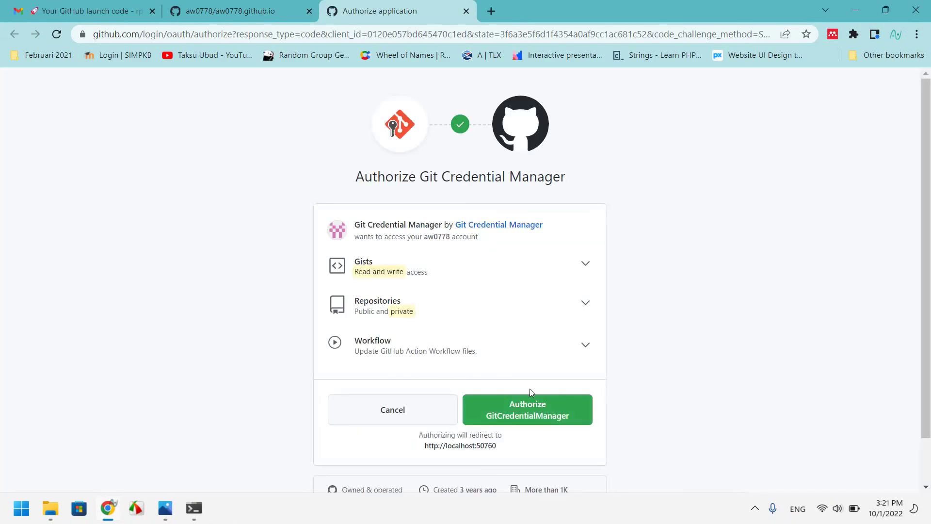
left_click(528, 416)
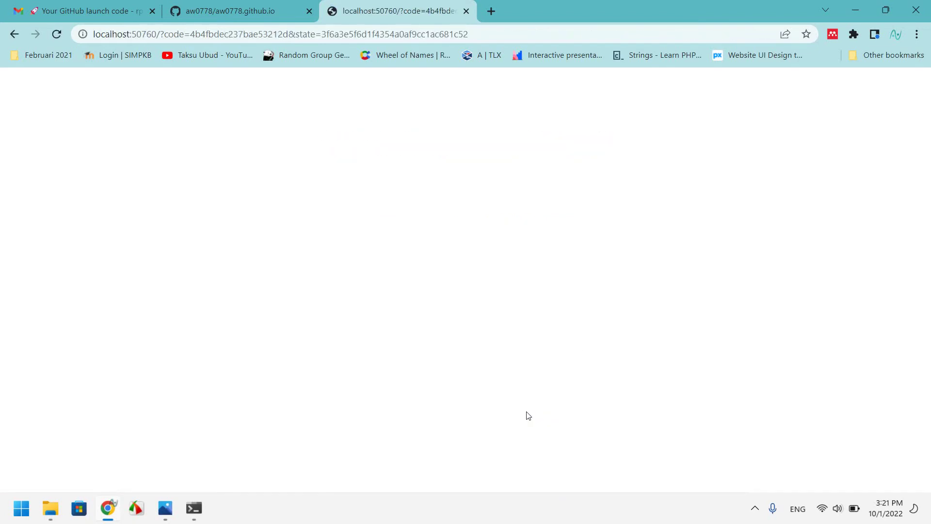
left_click(466, 11)
key("alt+Tab")
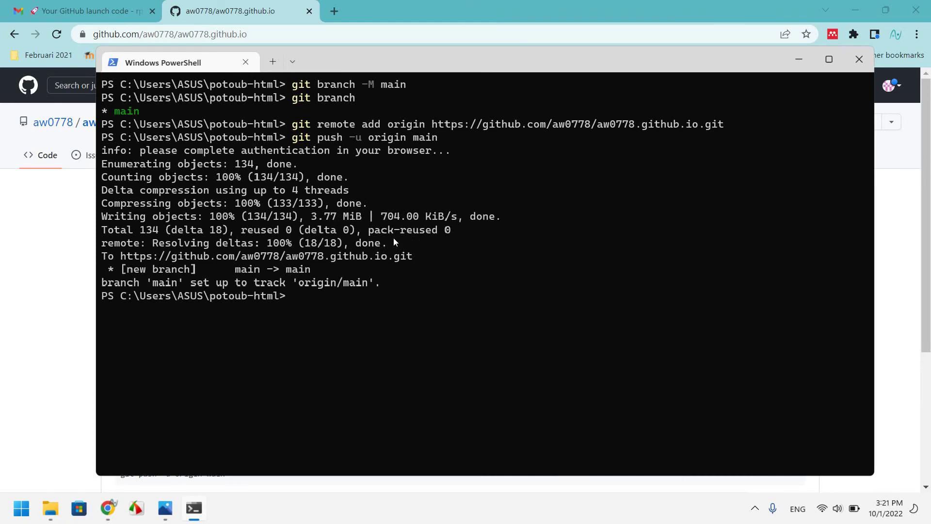
Step: Reload the aw0778.github.io repository page and review the pushed css, fonts, images, js and index.html
left_click(238, 5)
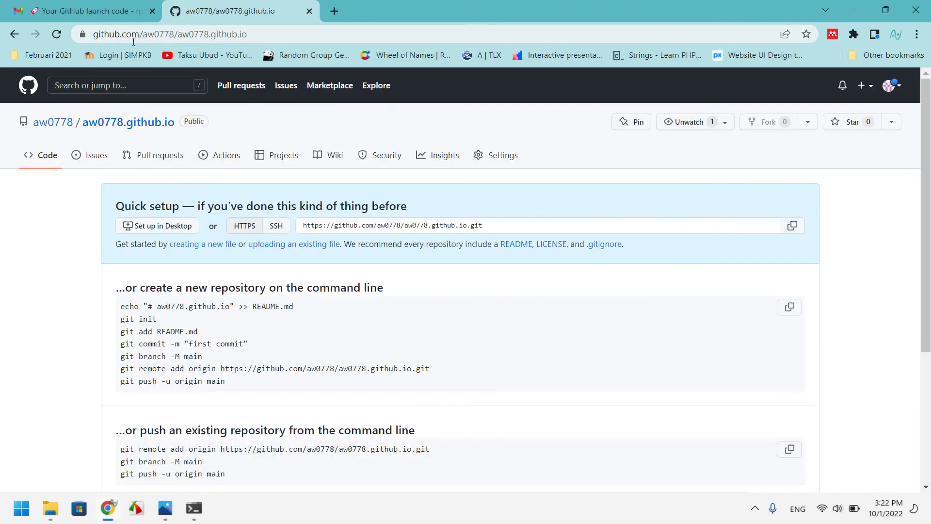
left_click(56, 34)
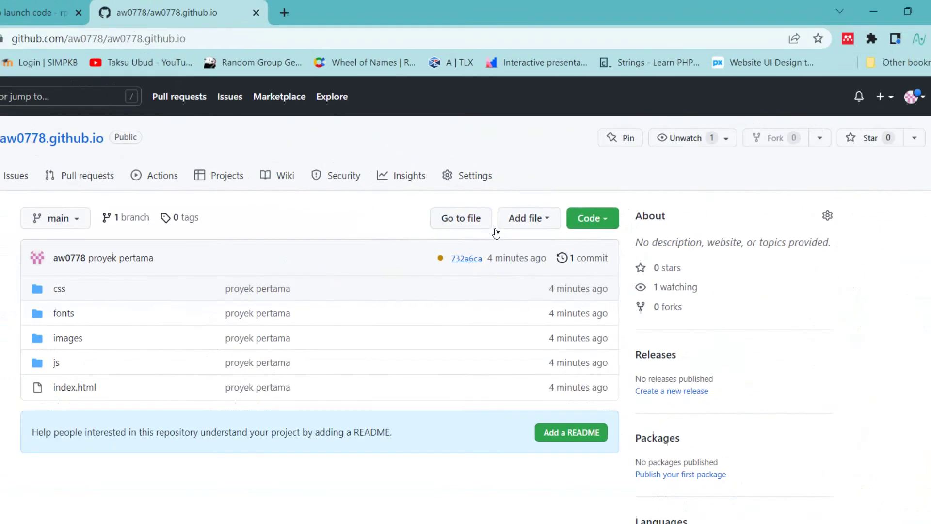
scroll(688, 298, "down", 3)
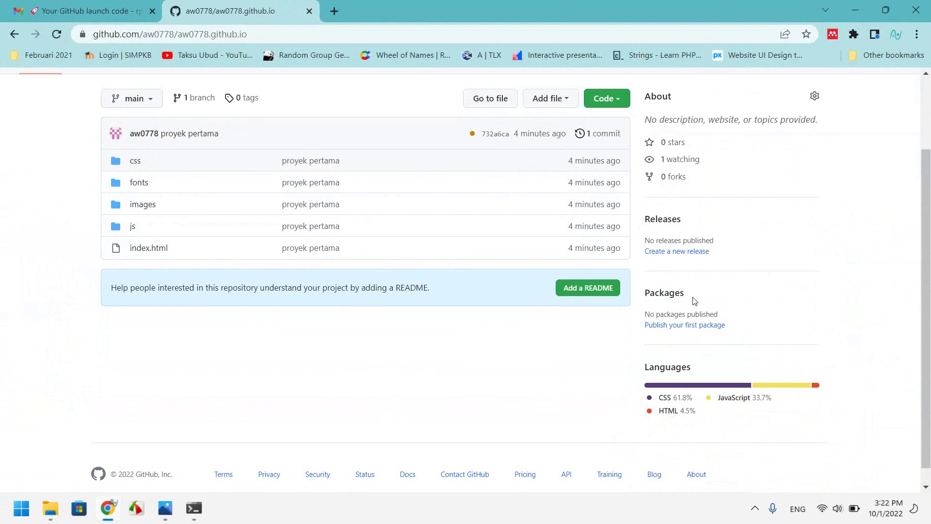
scroll(478, 189, "up", 3)
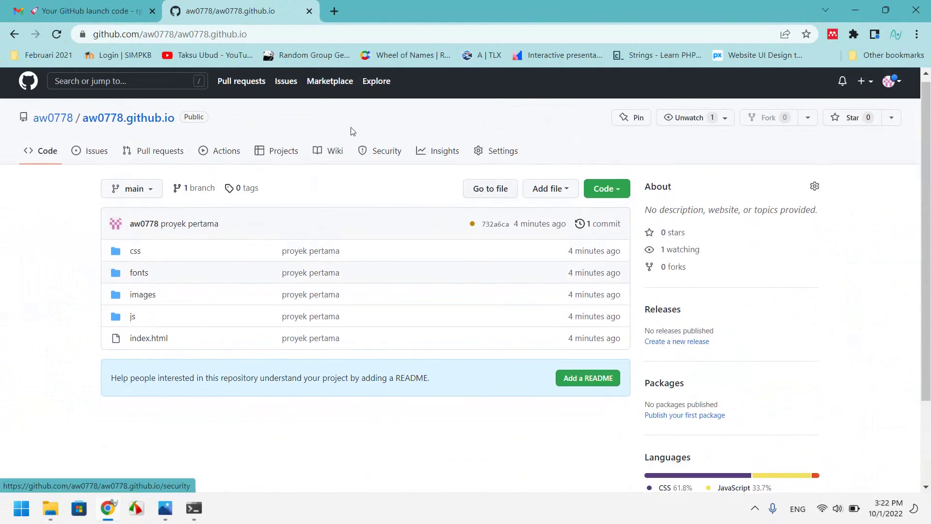
Step: Copy aw0778.github.io from the address bar and load it in a new tab
left_click(284, 35)
left_click(284, 36)
key("ctrl+shift+Left")
key("ctrl+shift+Left")
key("ctrl+shift+Left")
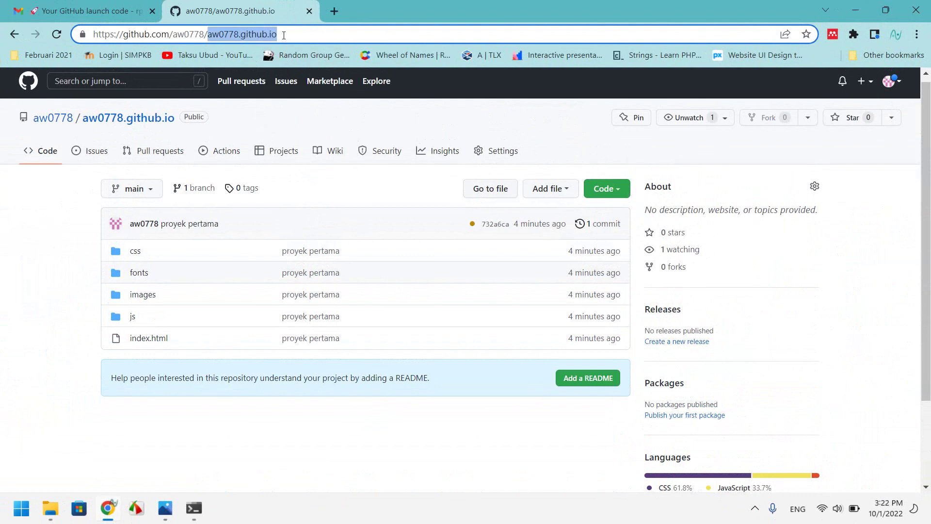
left_click(338, 11)
key("ctrl+v")
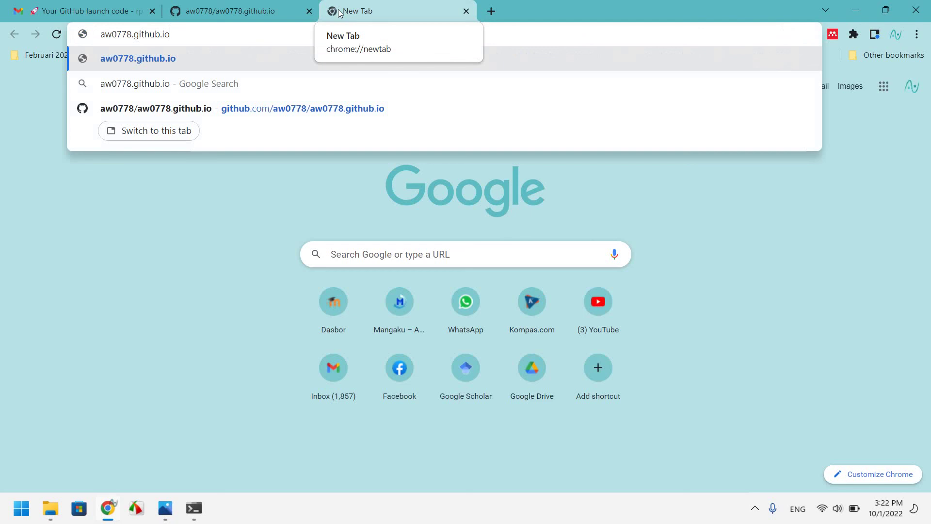
key("Return")
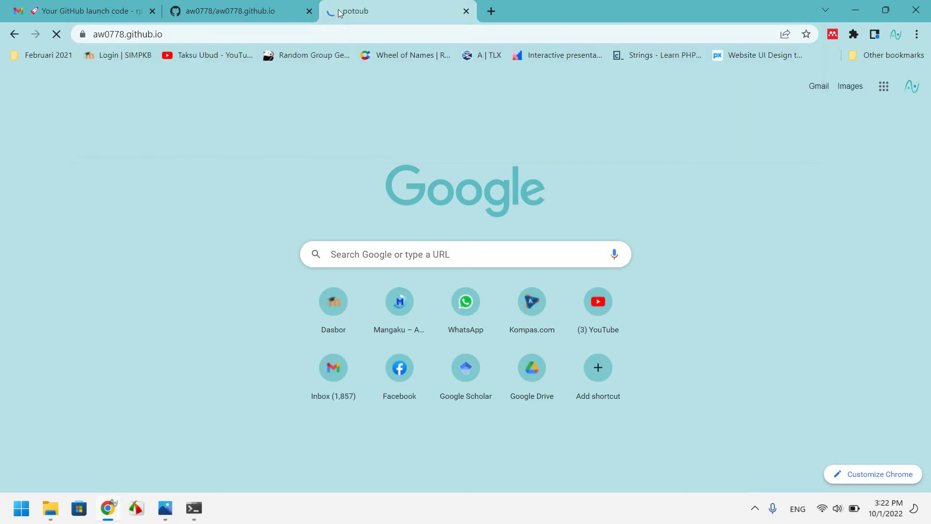